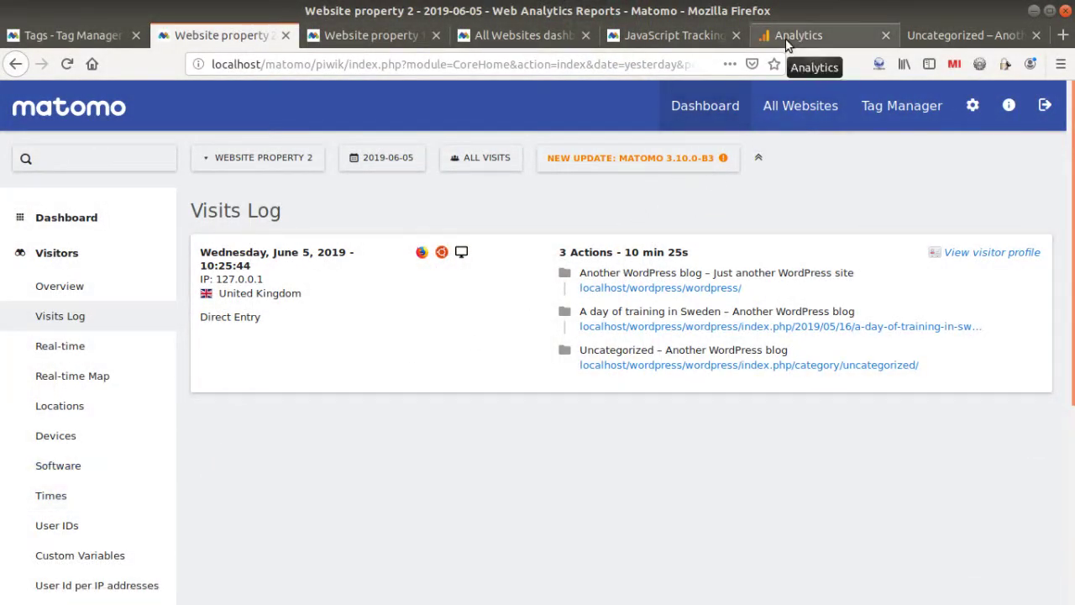
- In the JavaScript Tracking guide, find and highlight the 'Multiple Matomo trackers' heading
left_click(678, 40)
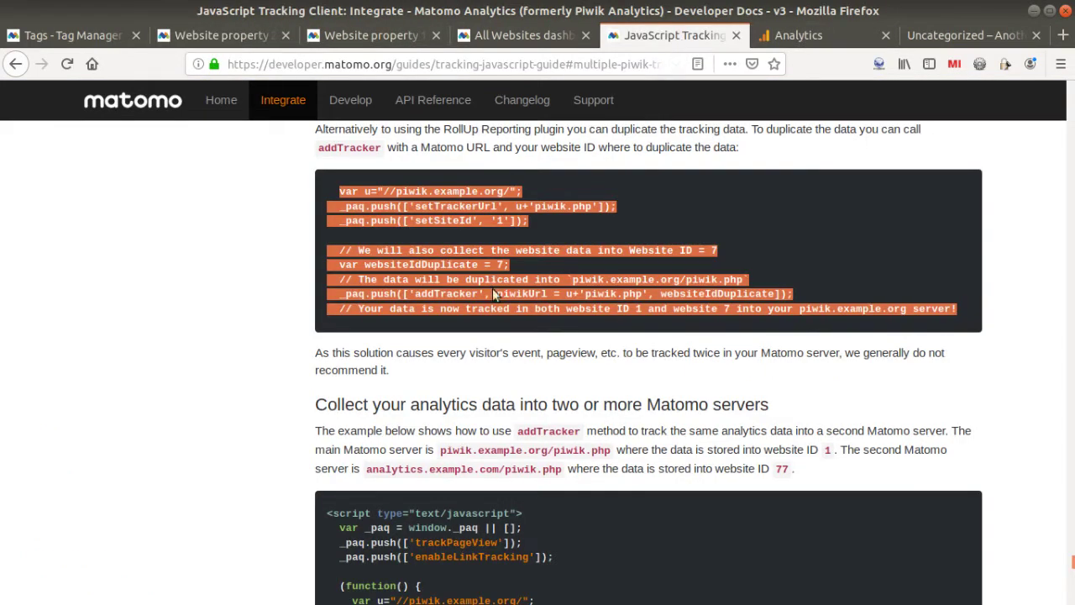
scroll(486, 327, "up", 6)
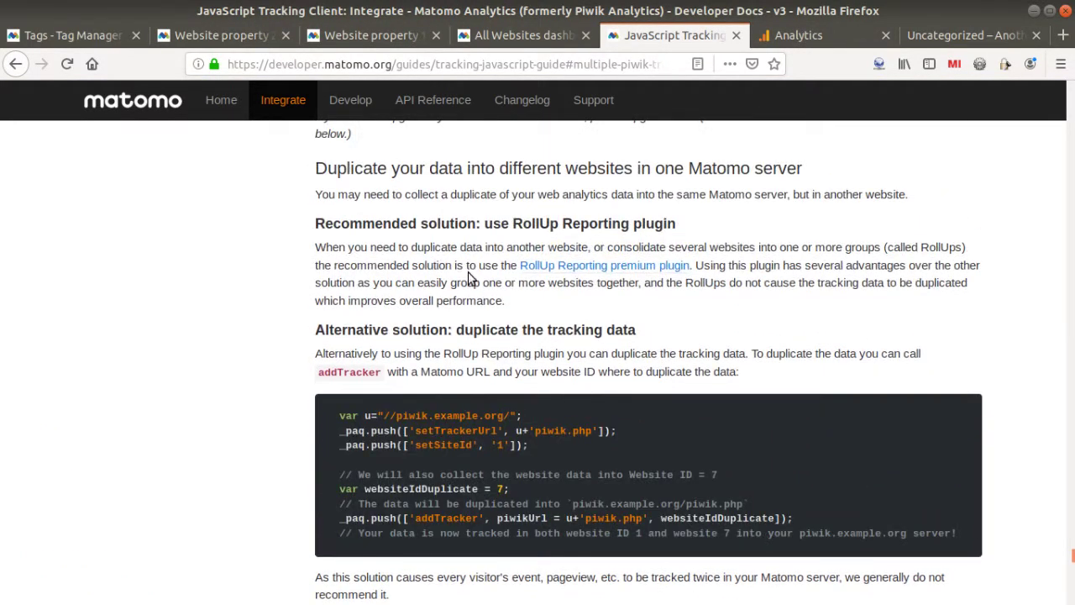
scroll(433, 300, "up", 2)
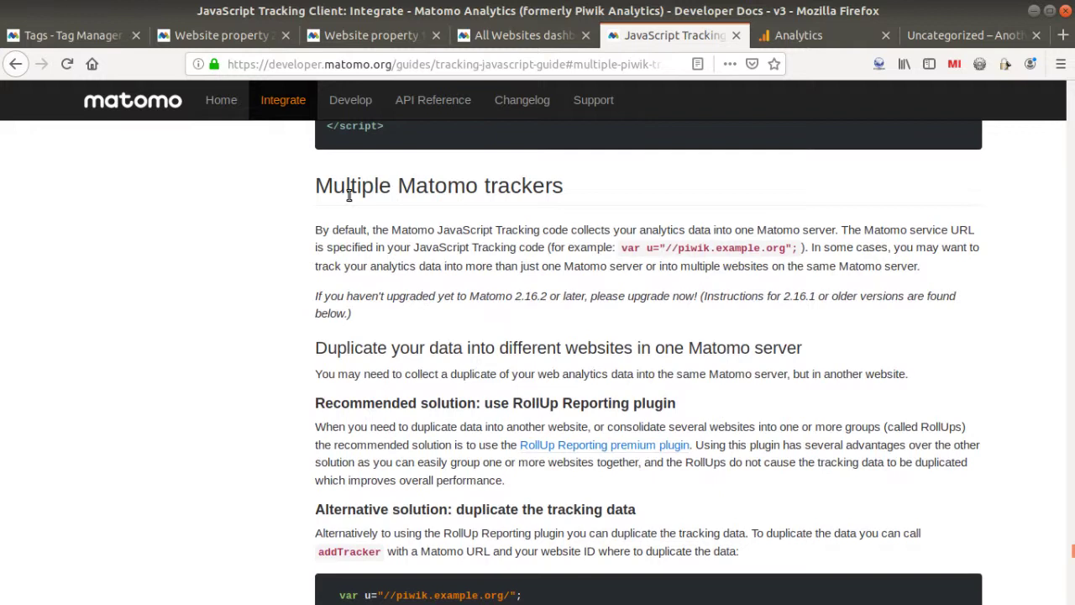
left_click_drag(317, 186, 574, 191)
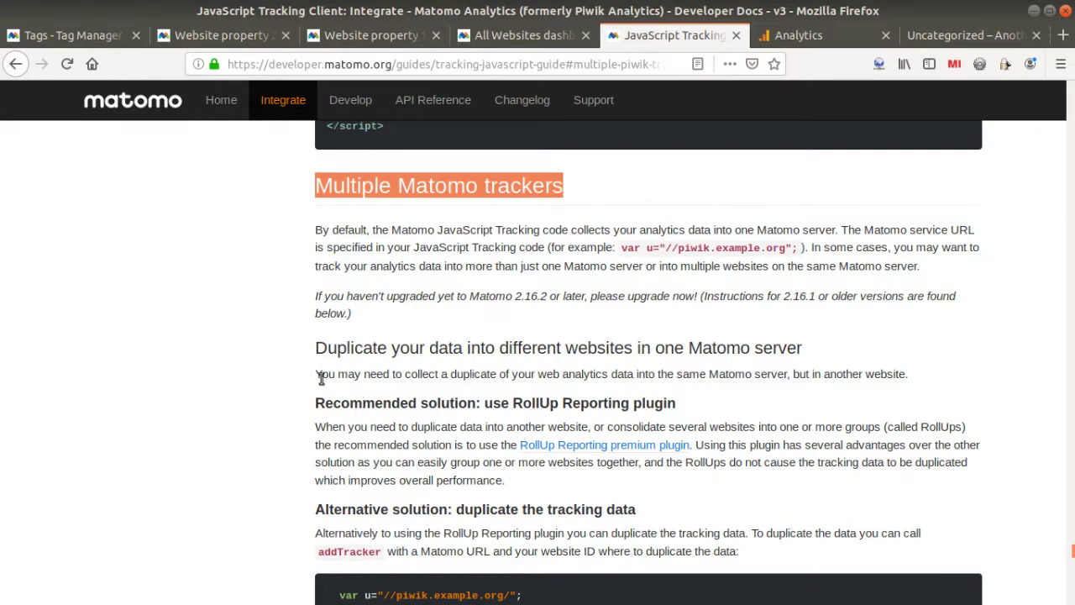
- Highlight the recommended RollUp Reporting solution heading, then show the Google Analytics admin page
scroll(321, 377, "down", 1)
scroll(327, 375, "down", 1)
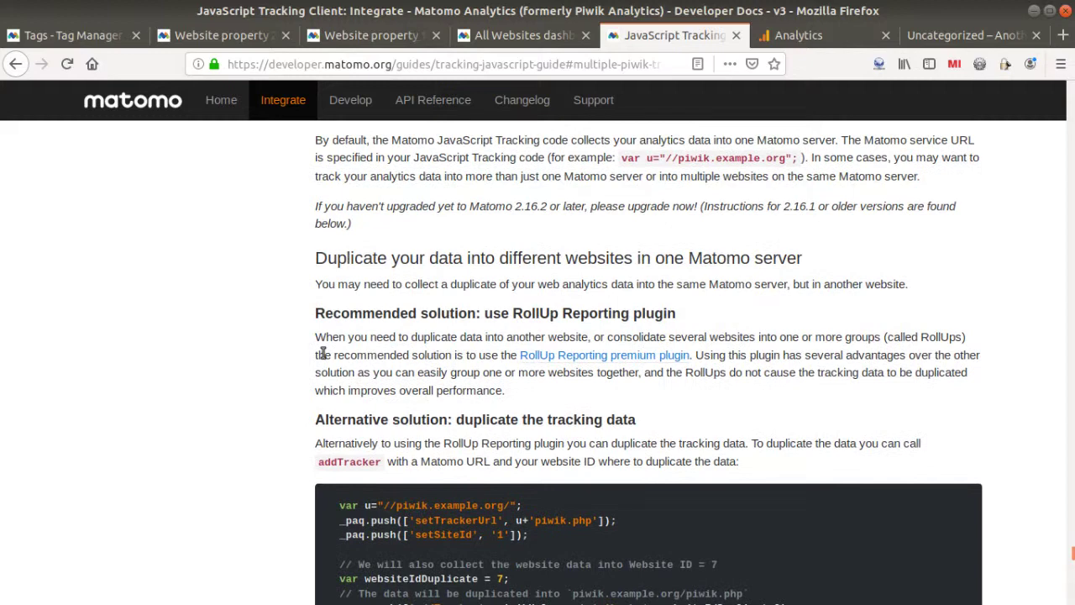
left_click_drag(319, 315, 483, 315)
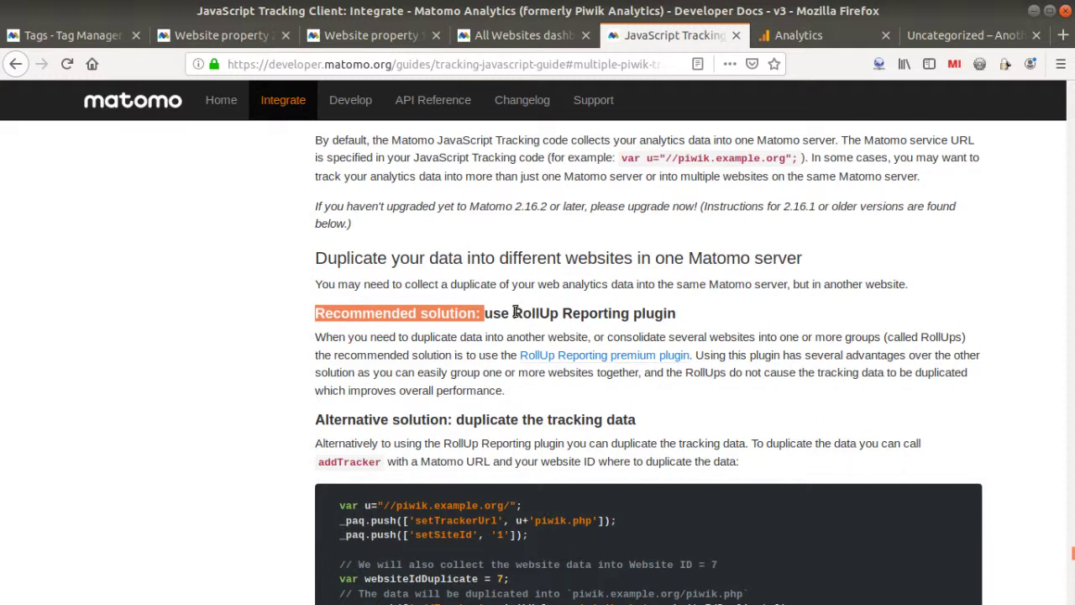
left_click(516, 313)
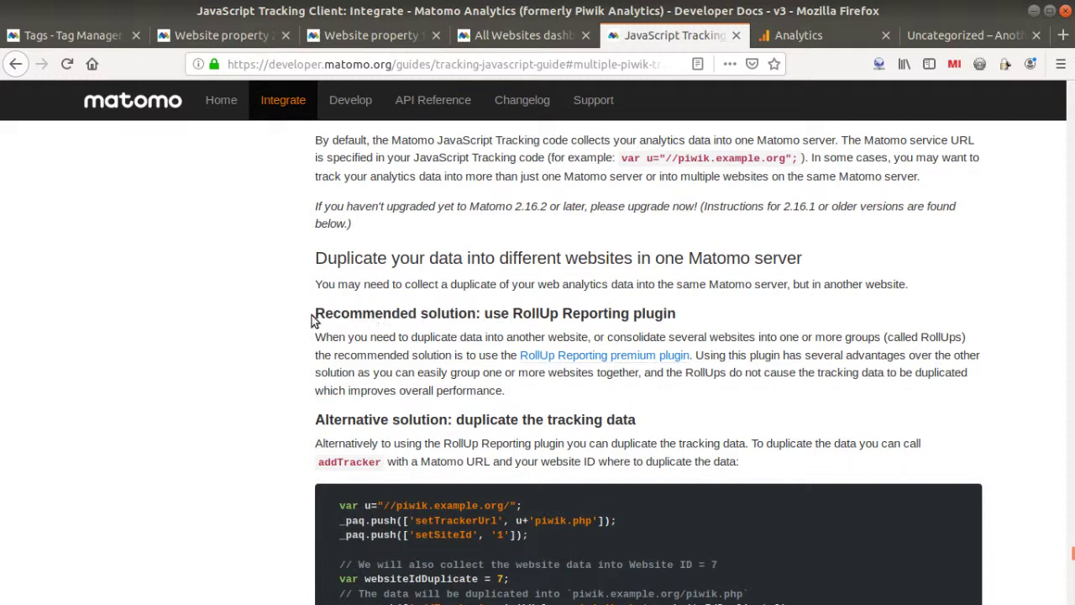
left_click_drag(313, 316, 691, 313)
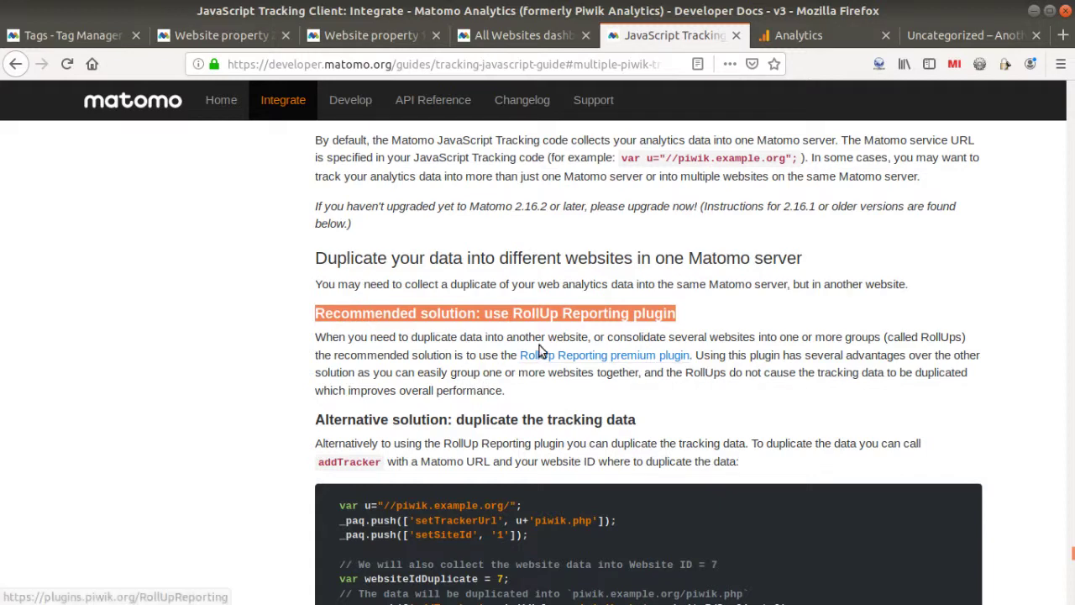
left_click(802, 35)
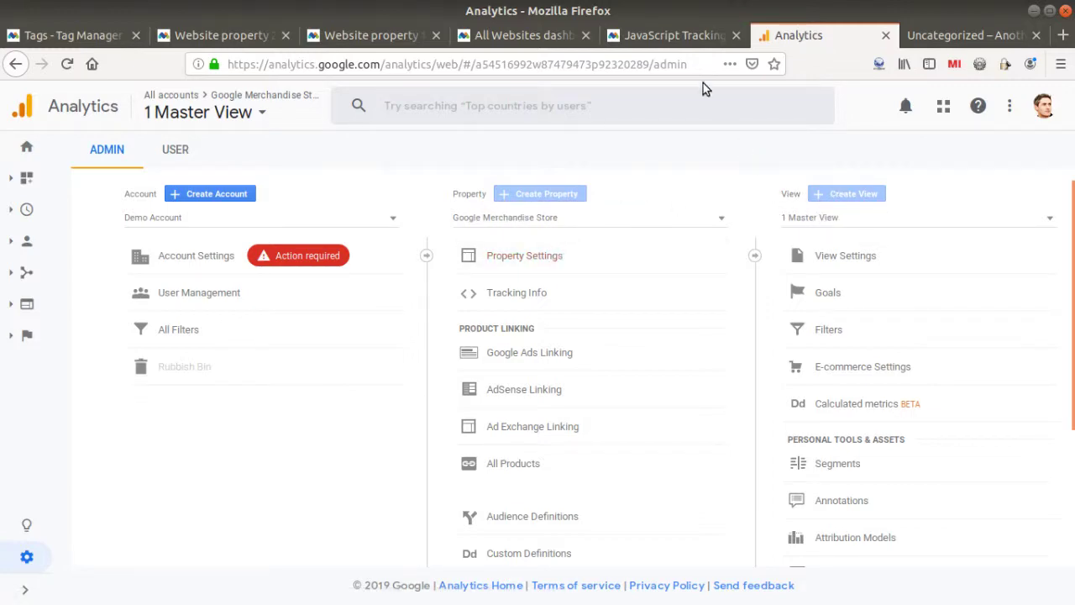
- Scroll the JavaScript Tracking guide to the addTracker example that duplicates data into website ID 7
left_click(688, 35)
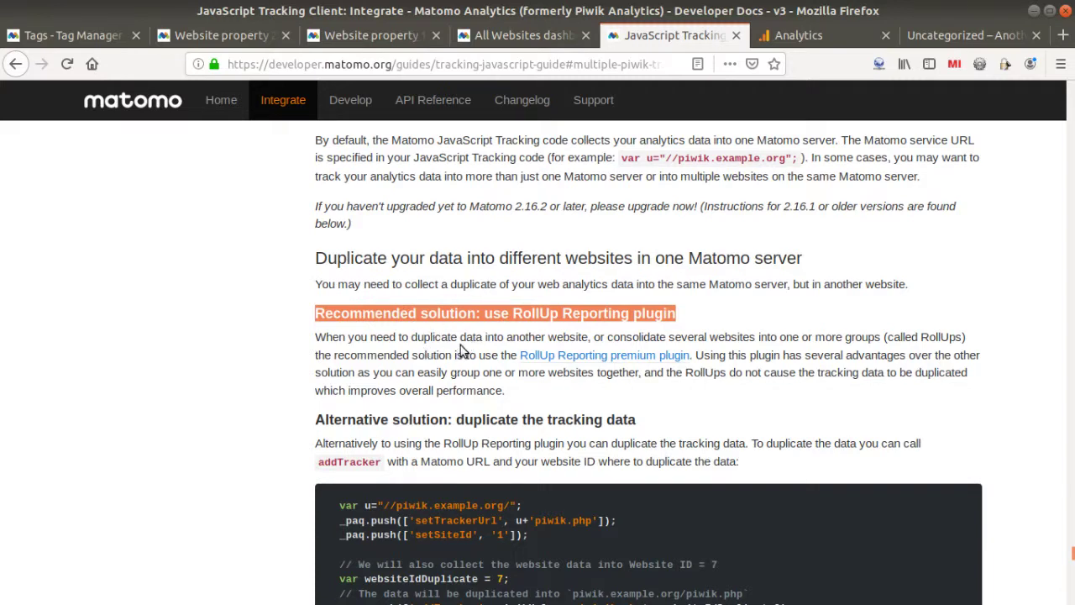
scroll(466, 336, "down", 1)
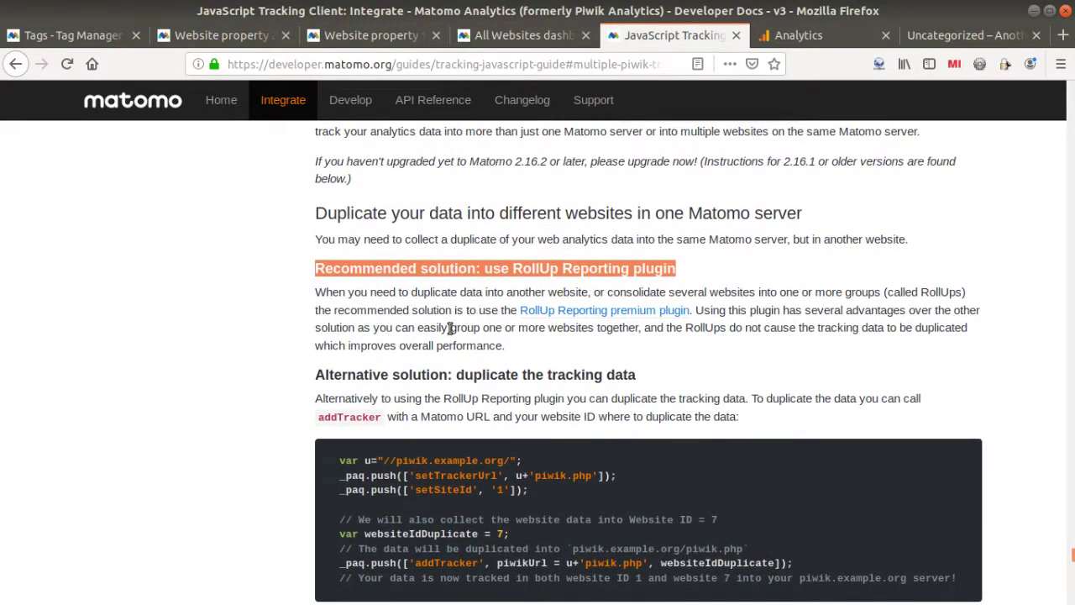
scroll(466, 329, "down", 1)
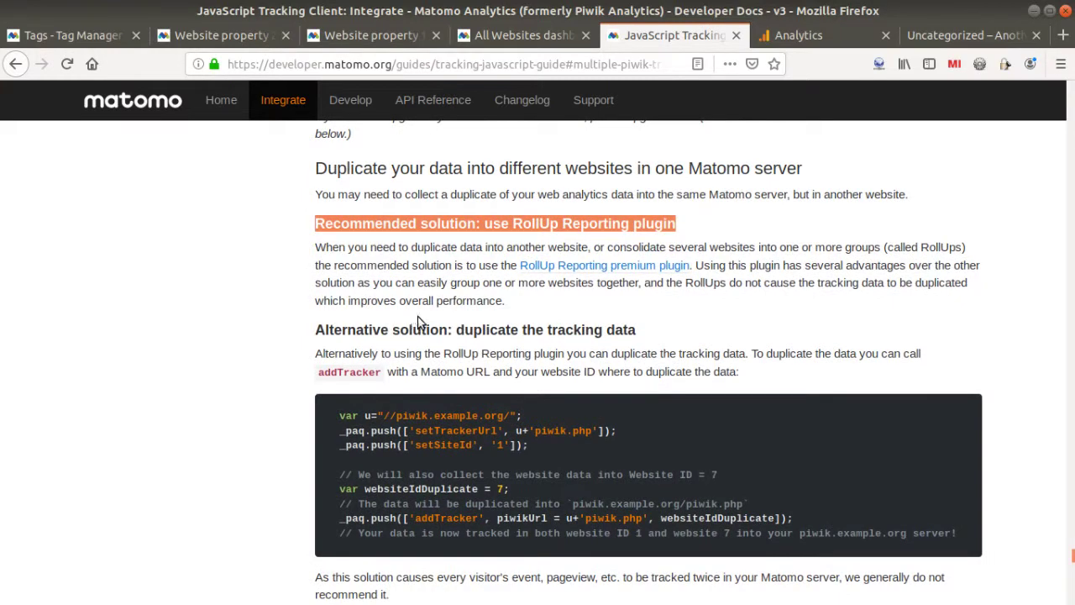
scroll(451, 283, "down", 1)
scroll(466, 260, "down", 2)
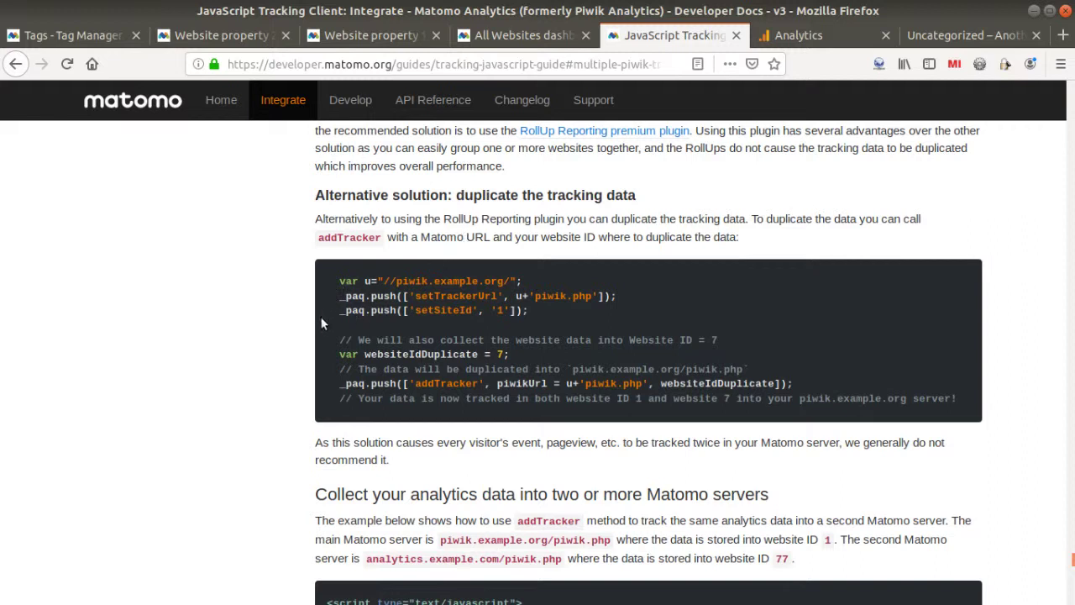
- Open Matomo's administration settings from the All Websites dashboard
left_click(507, 37)
left_click_drag(1073, 380, 1071, 126)
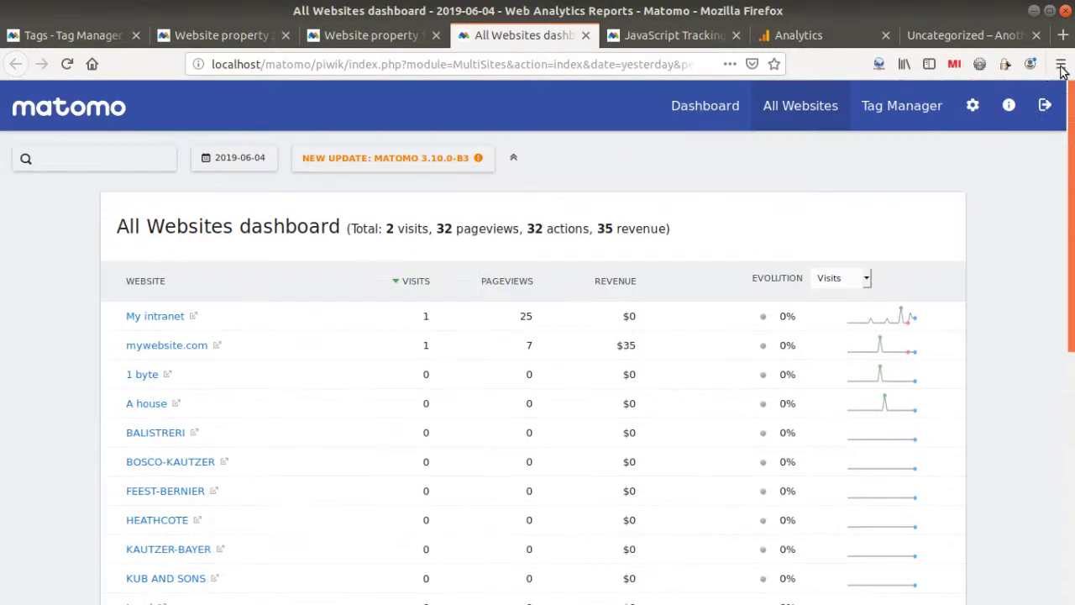
left_click(972, 116)
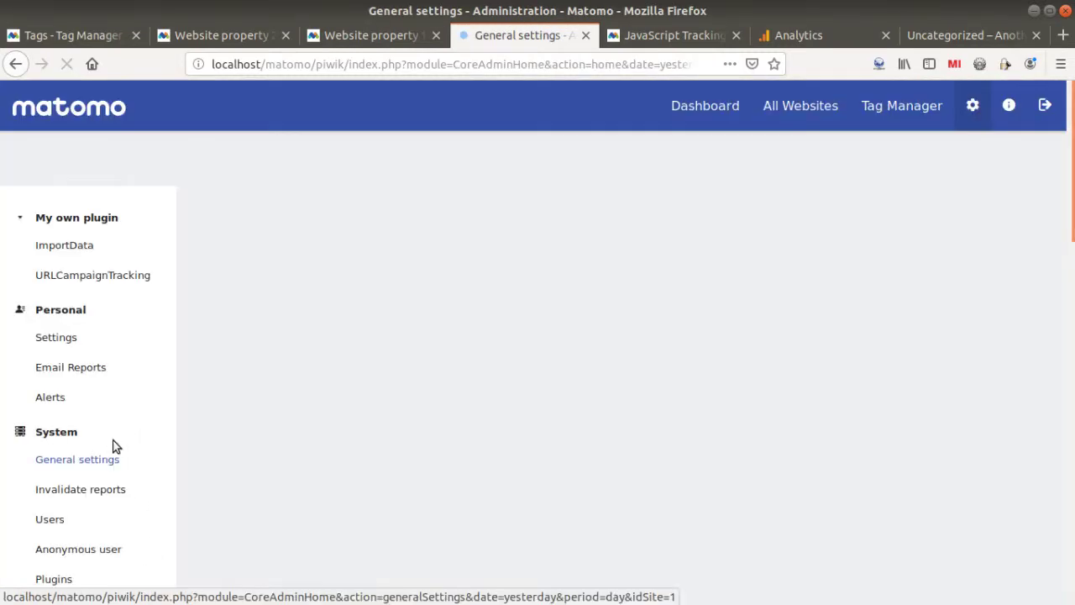
scroll(112, 398, "down", 8)
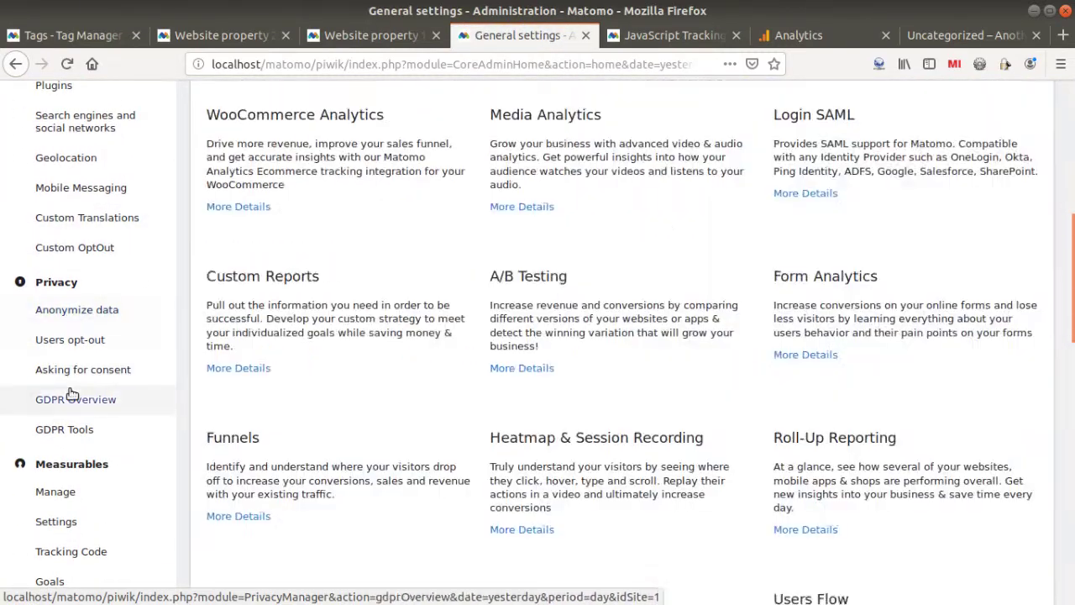
scroll(75, 372, "up", 4)
scroll(76, 409, "down", 5)
- View the site's JavaScript snippet under Measurables > Tracking Code, then return to the duplication guide
left_click(67, 467)
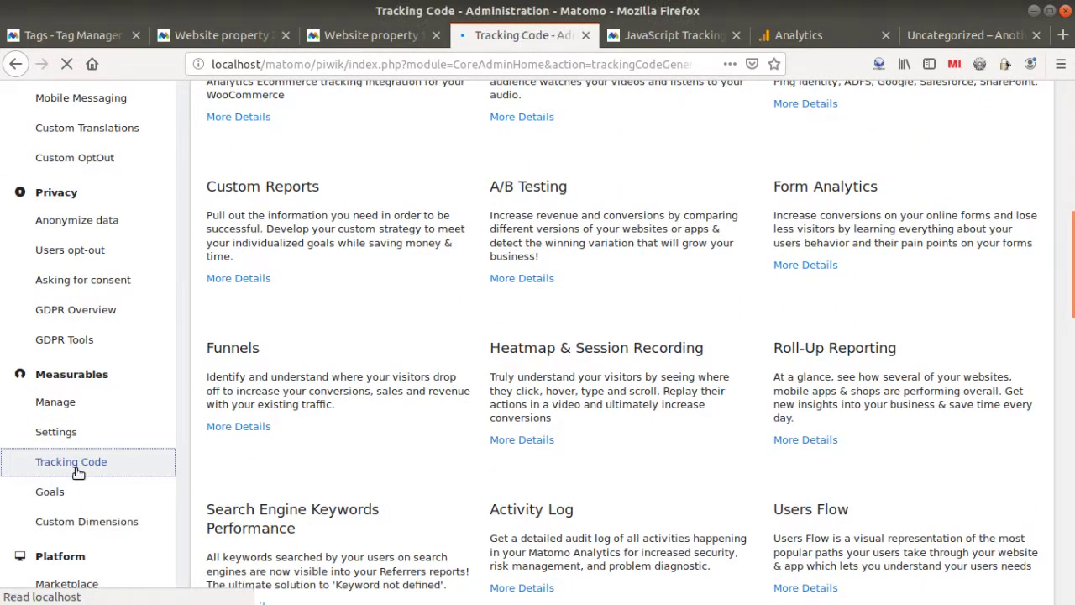
scroll(362, 405, "down", 15)
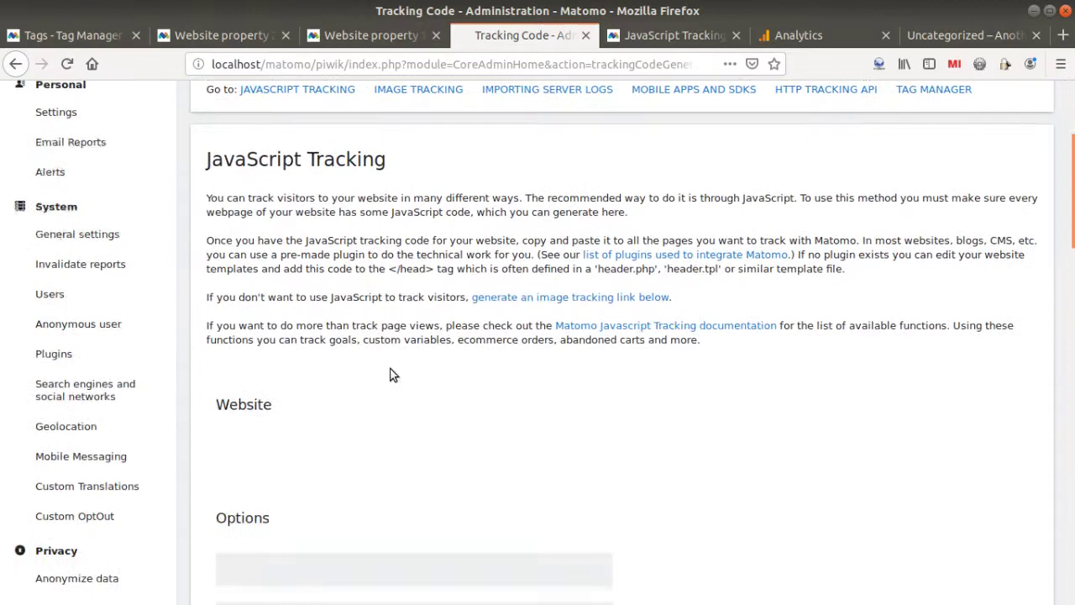
scroll(346, 226, "up", 2)
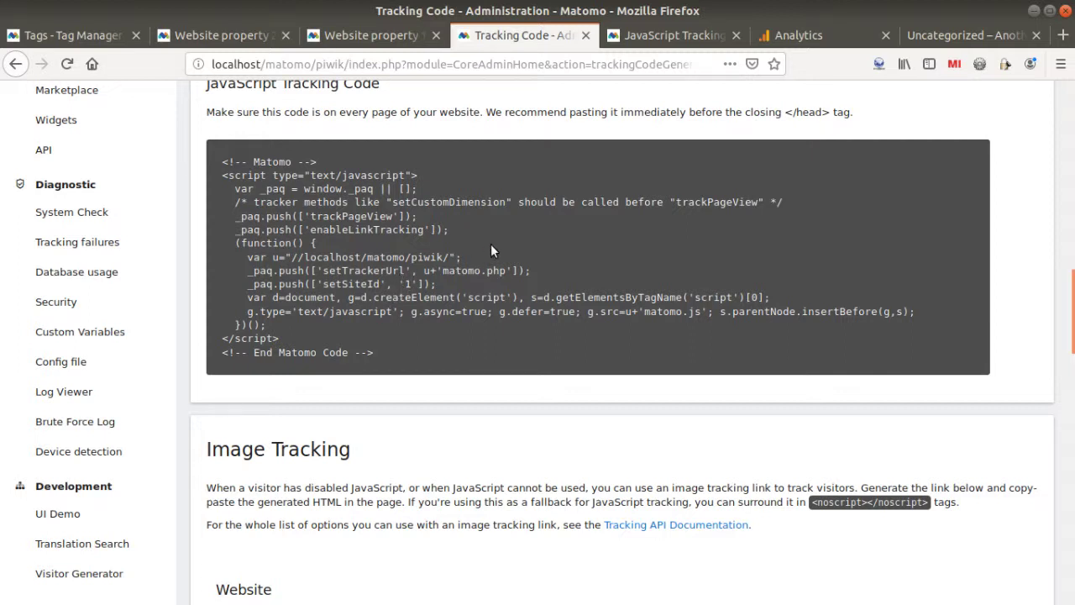
left_click(672, 36)
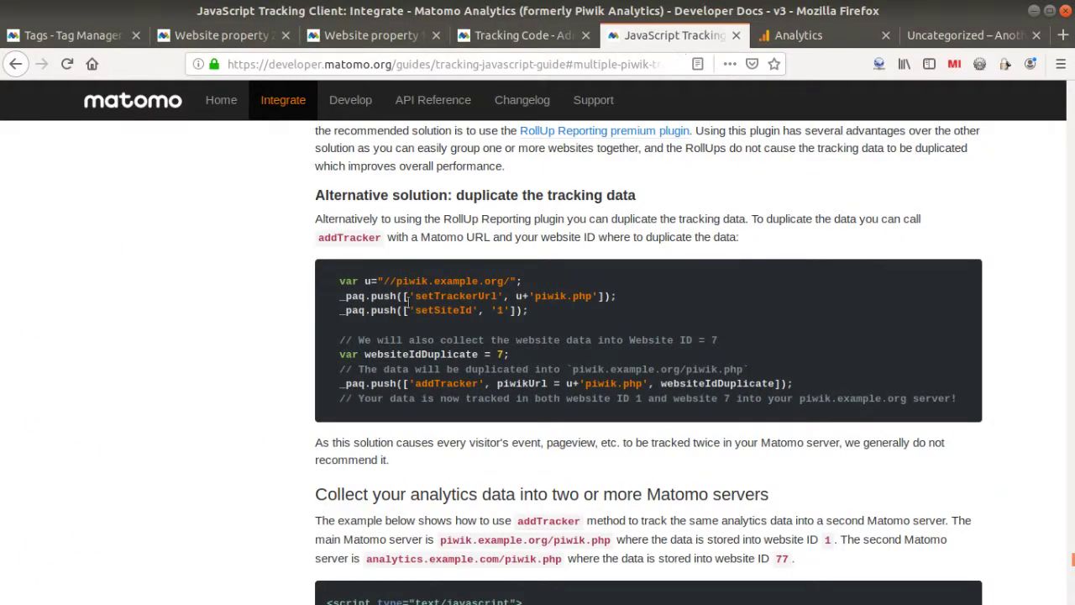
- Highlight the example's duplicate website ID 7 and piwik.php endpoint, then return to Tracking Code
double_click(499, 354)
left_click_drag(585, 383, 643, 384)
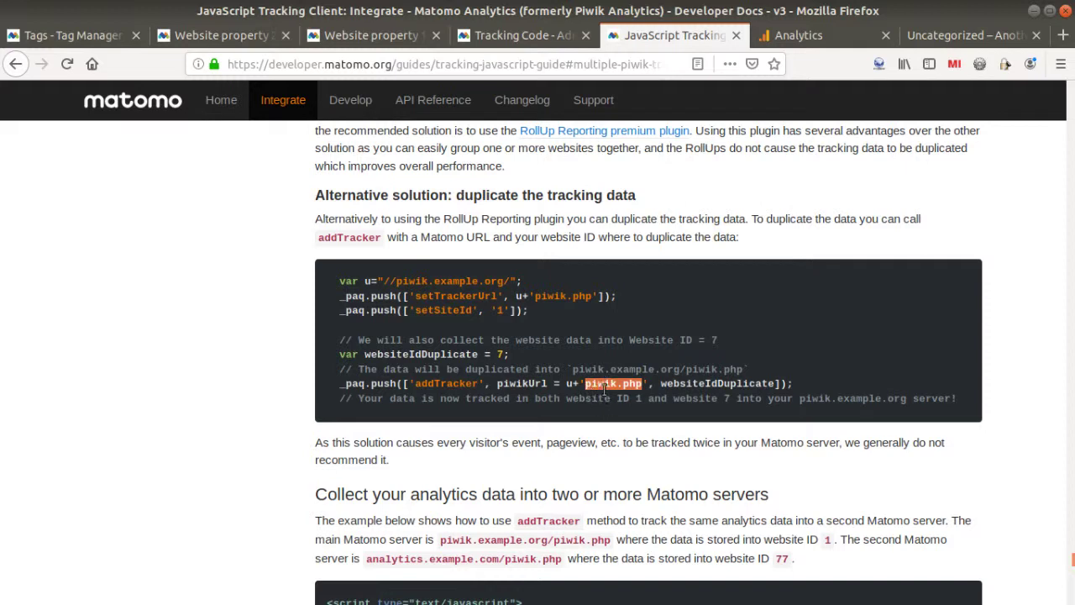
left_click(538, 35)
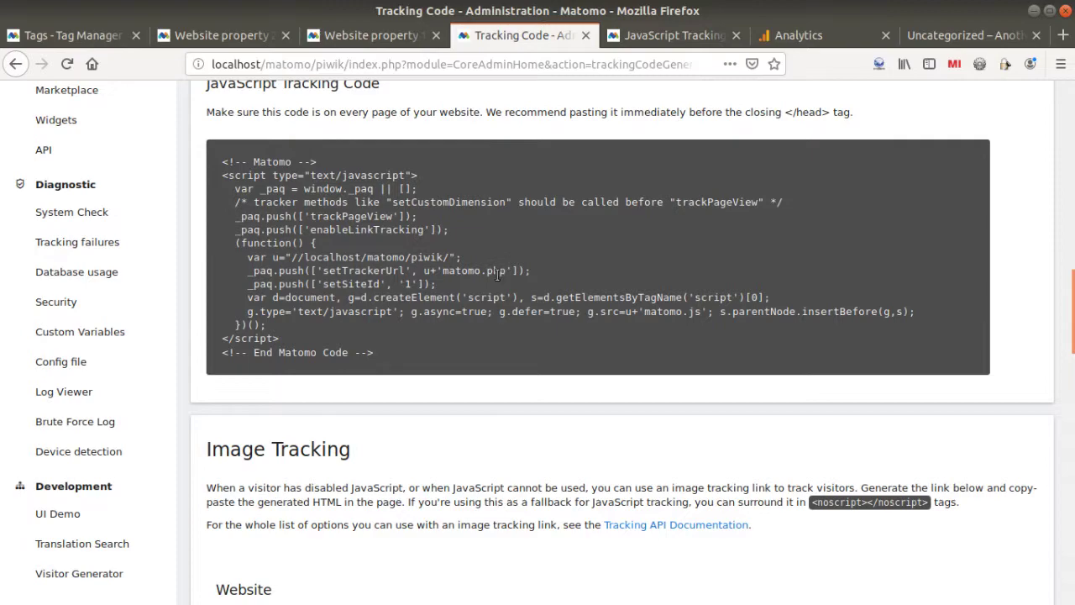
- Scroll the All Websites list of 18 sites to Website property 1 and Website property 2
scroll(524, 356, "up", 15)
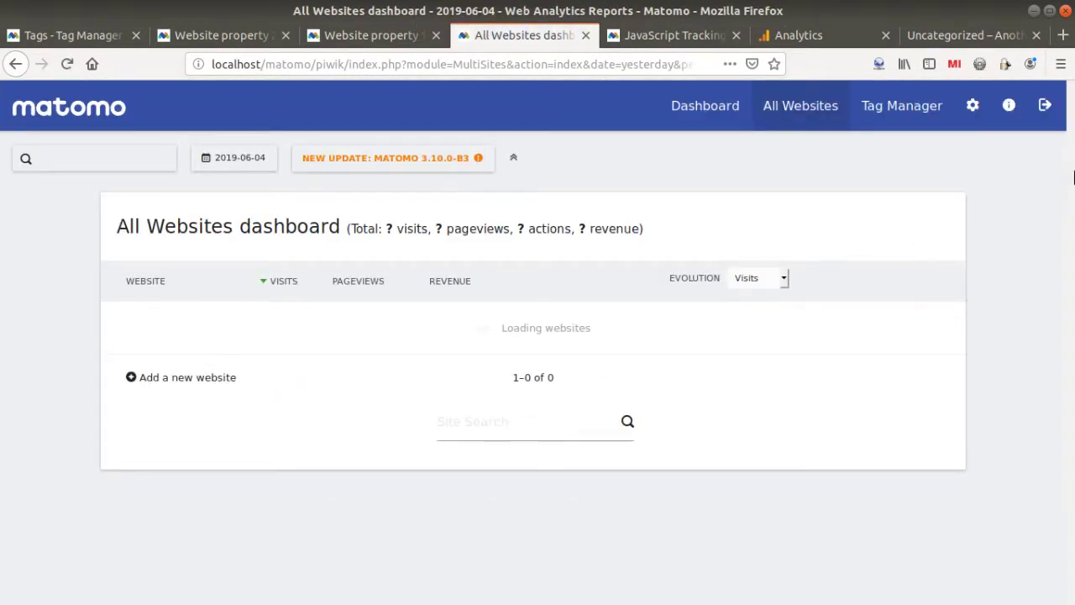
left_click(1073, 465)
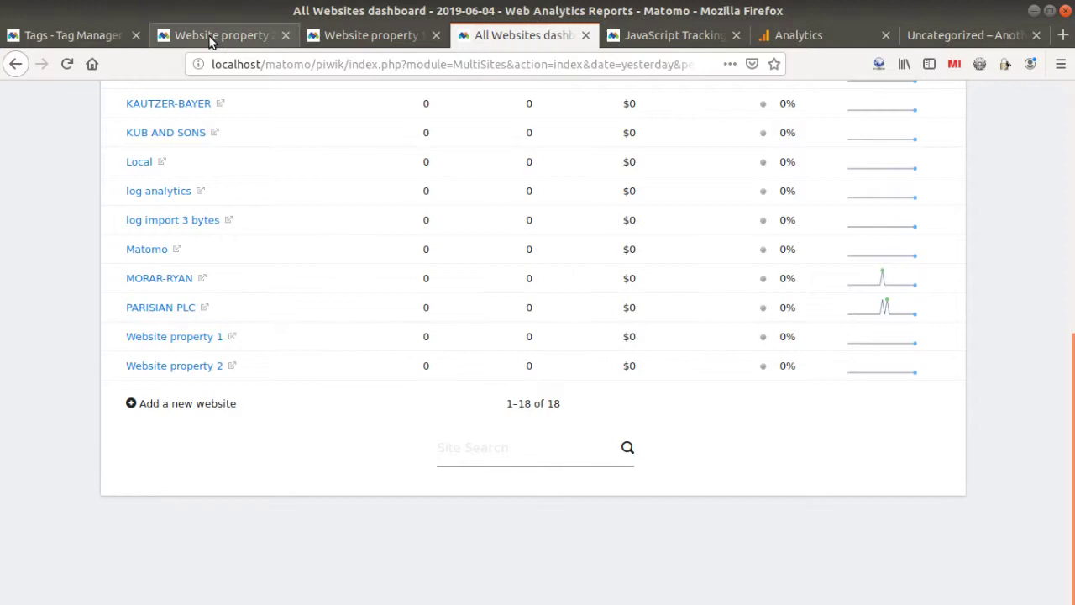
- Inspect the custom HTML tag tracking site 28, highlighting duplicate website ID 29, then return to the guide
left_click(105, 38)
scroll(337, 437, "down", 3)
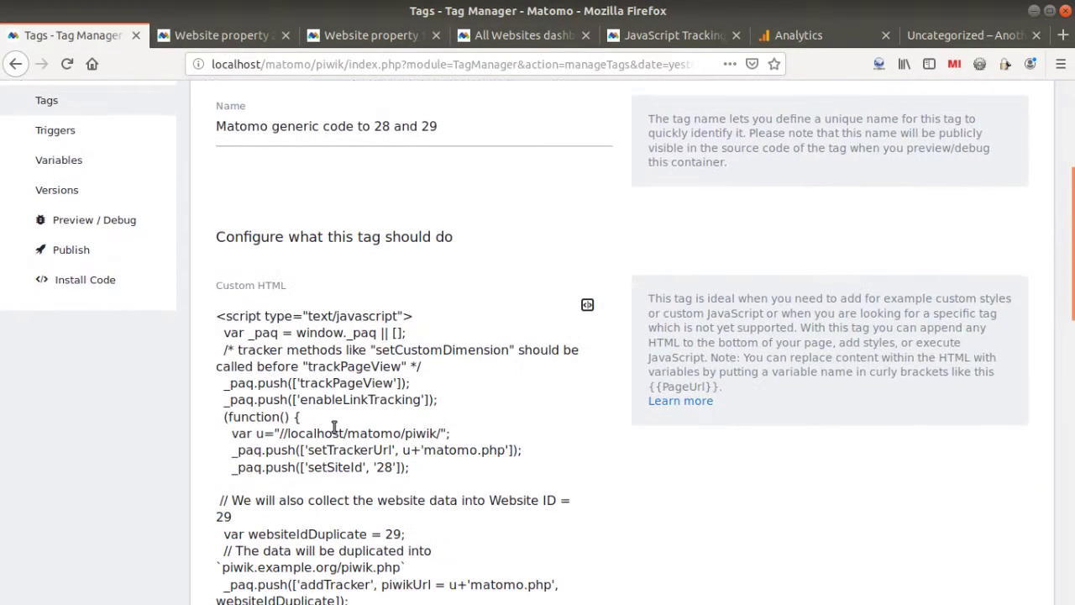
left_click_drag(217, 218, 430, 215)
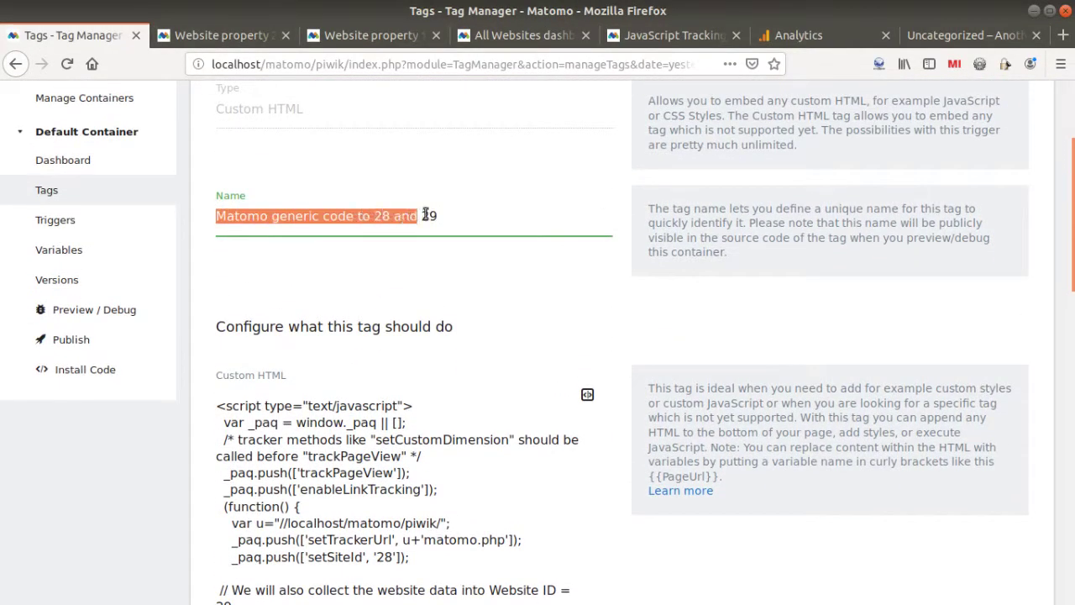
scroll(379, 254, "down", 3)
scroll(281, 395, "down", 2)
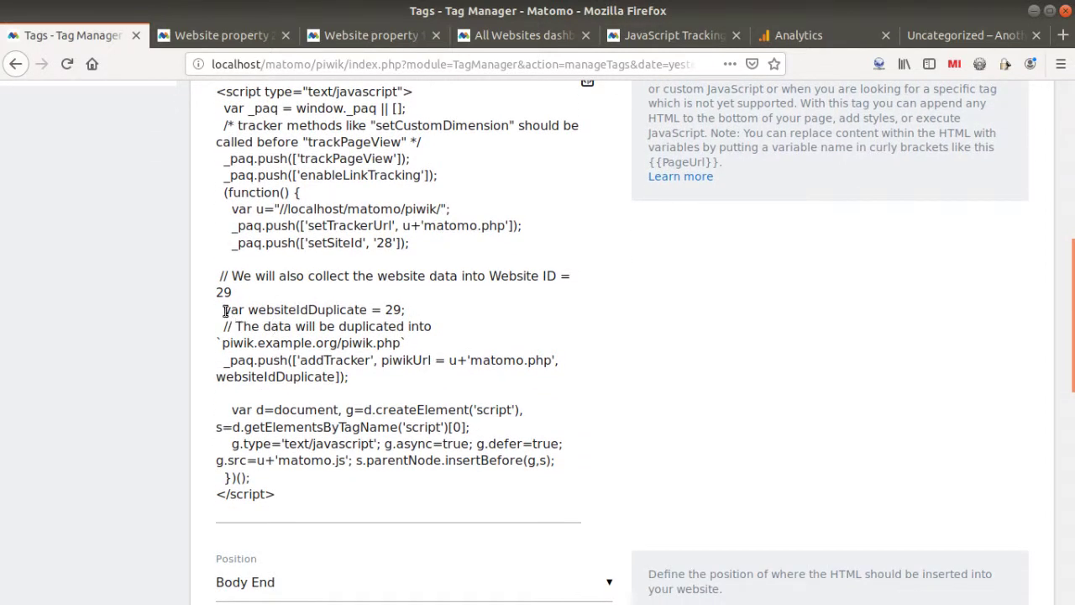
double_click(390, 310)
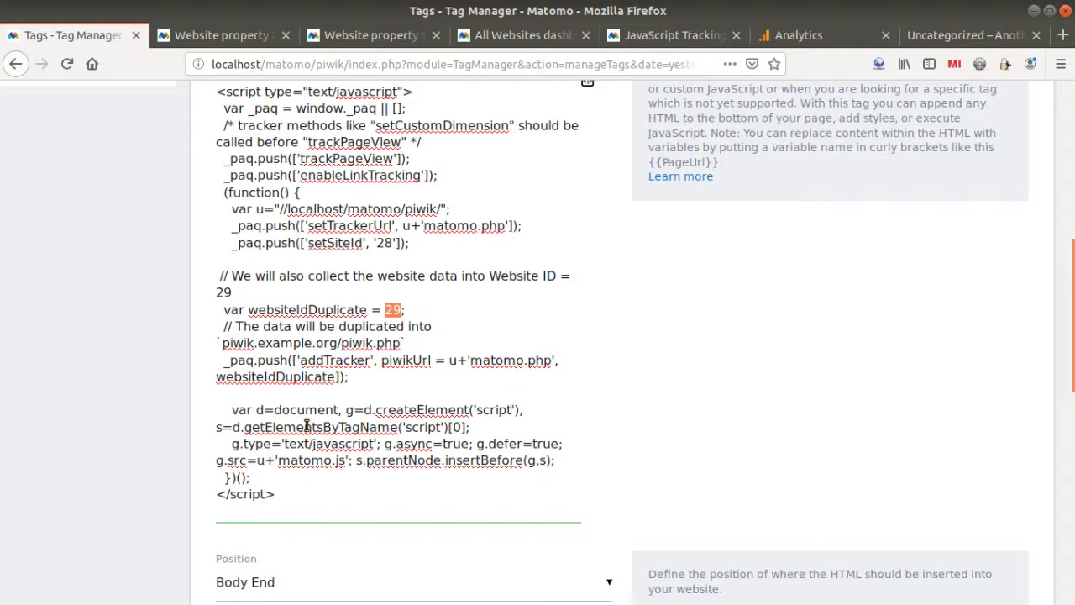
scroll(307, 427, "up", 5)
scroll(313, 444, "down", 2)
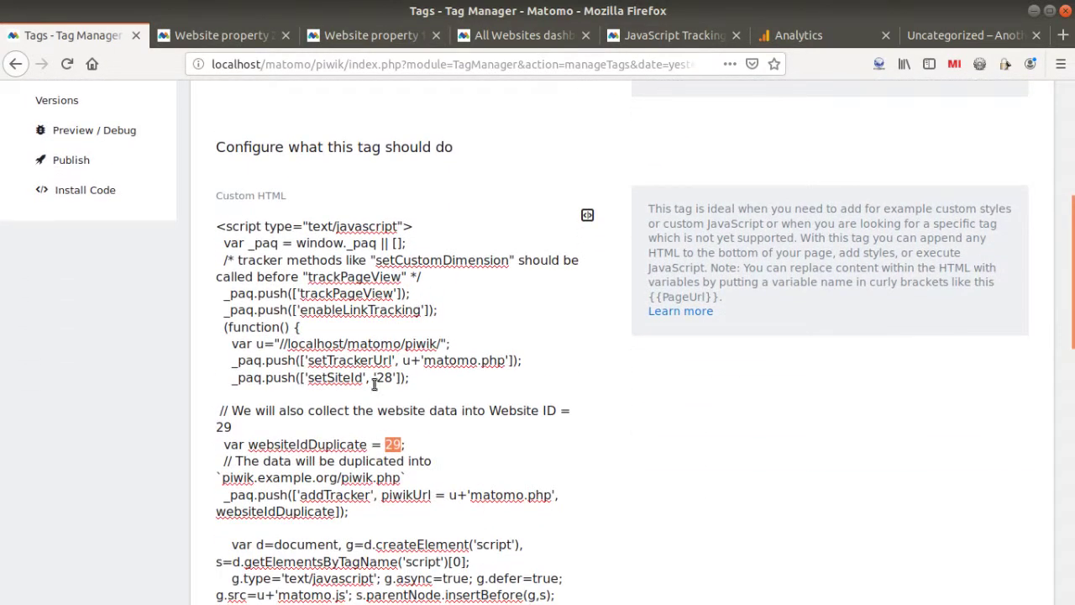
left_click(689, 33)
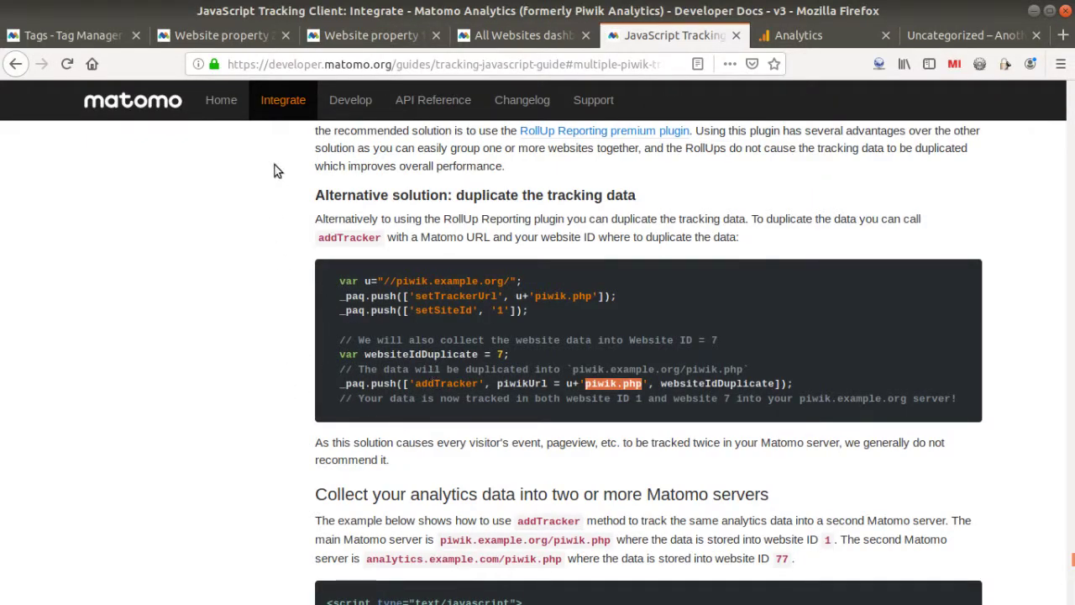
- On the WordPress blog, open the May 2019 archive page
left_click(966, 35)
scroll(523, 399, "down", 5)
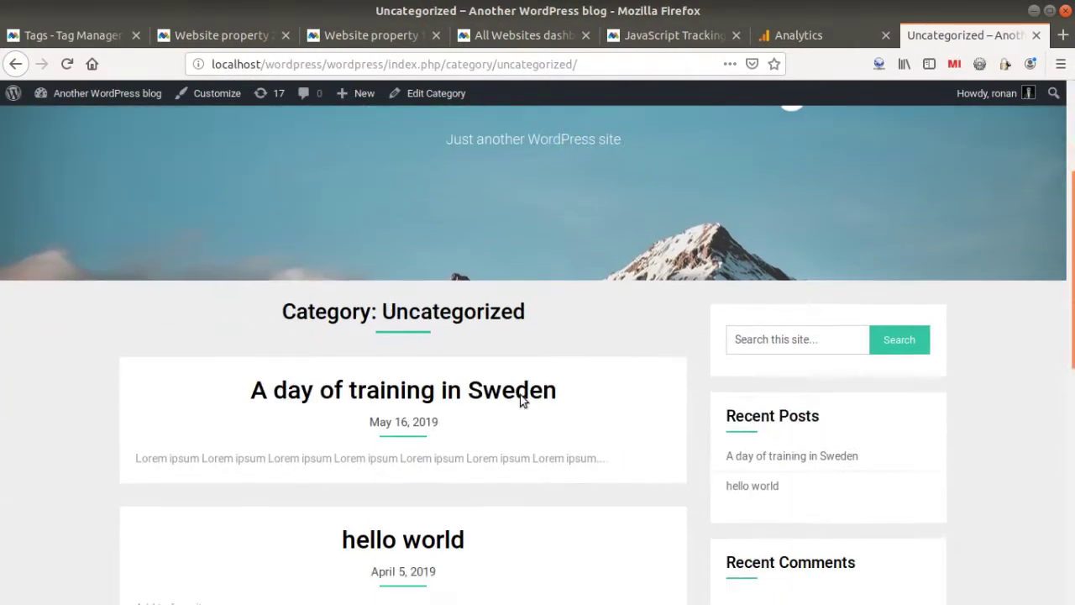
scroll(755, 420, "down", 3)
scroll(806, 461, "down", 5)
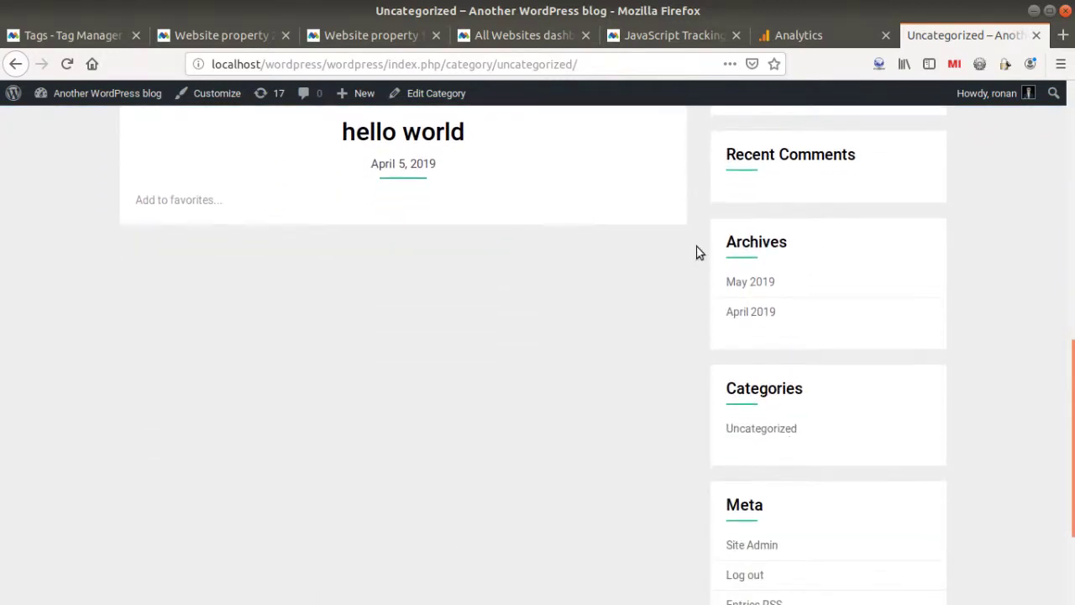
left_click(760, 285)
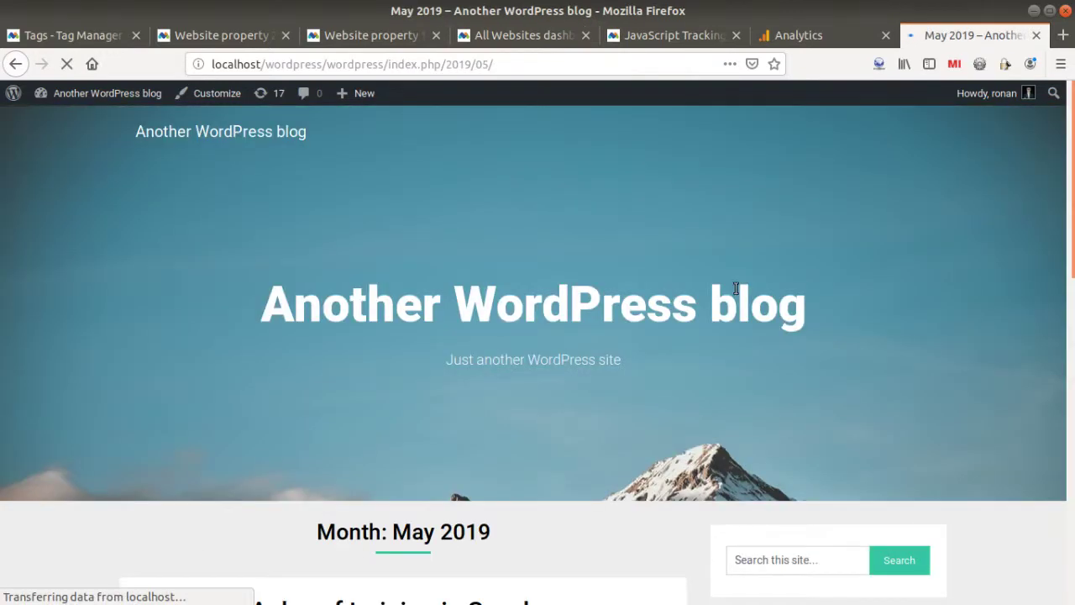
- Open the April 2019 archive page, then go back to Website property 1's visits log
scroll(725, 365, "down", 15)
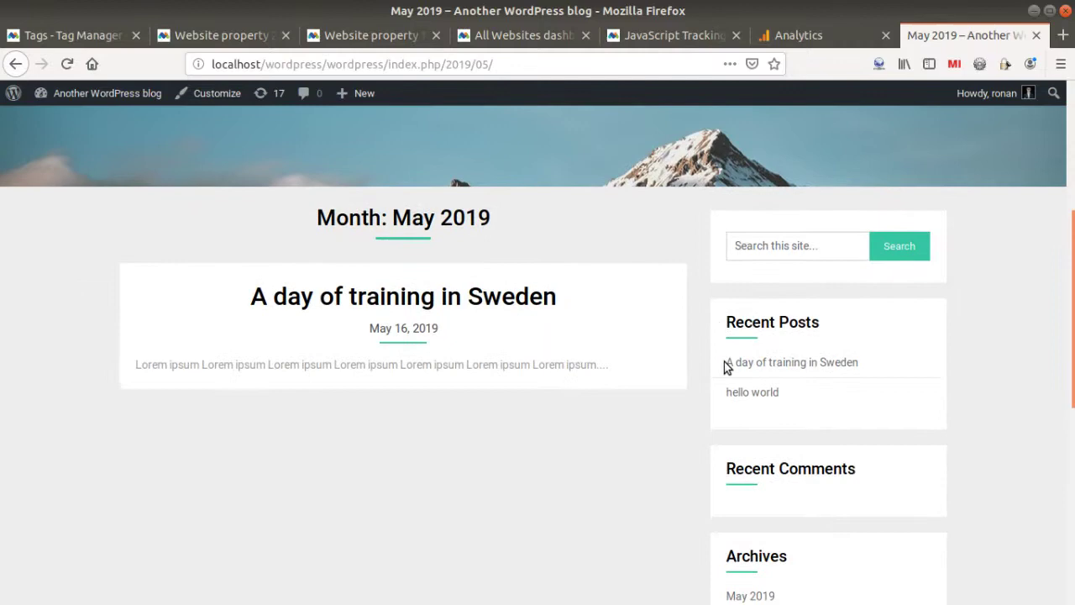
scroll(735, 334, "up", 3)
left_click(742, 282)
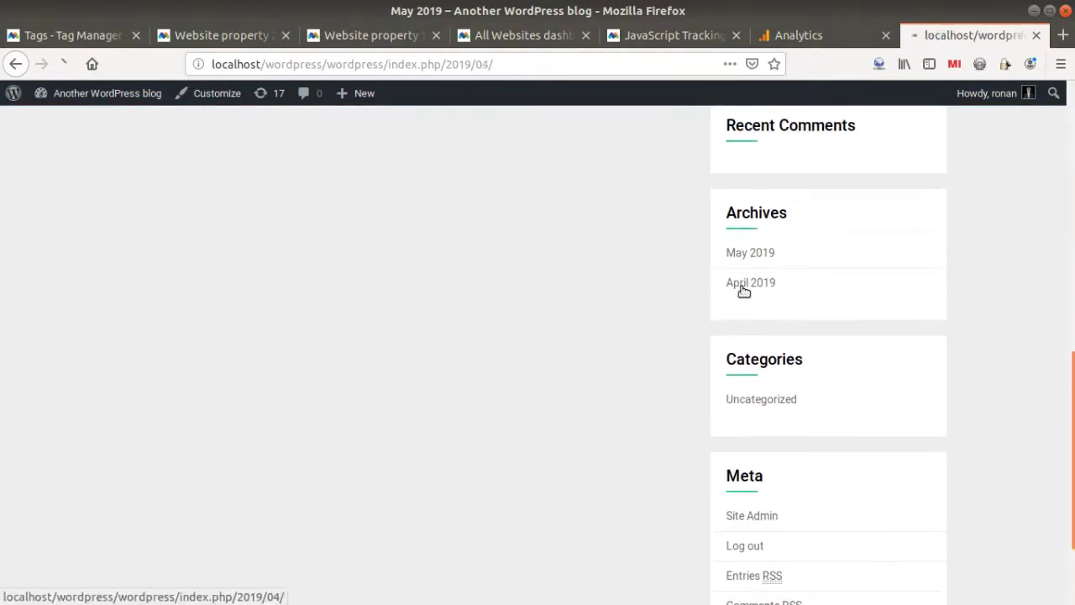
mouse_move(380, 104)
left_click(370, 36)
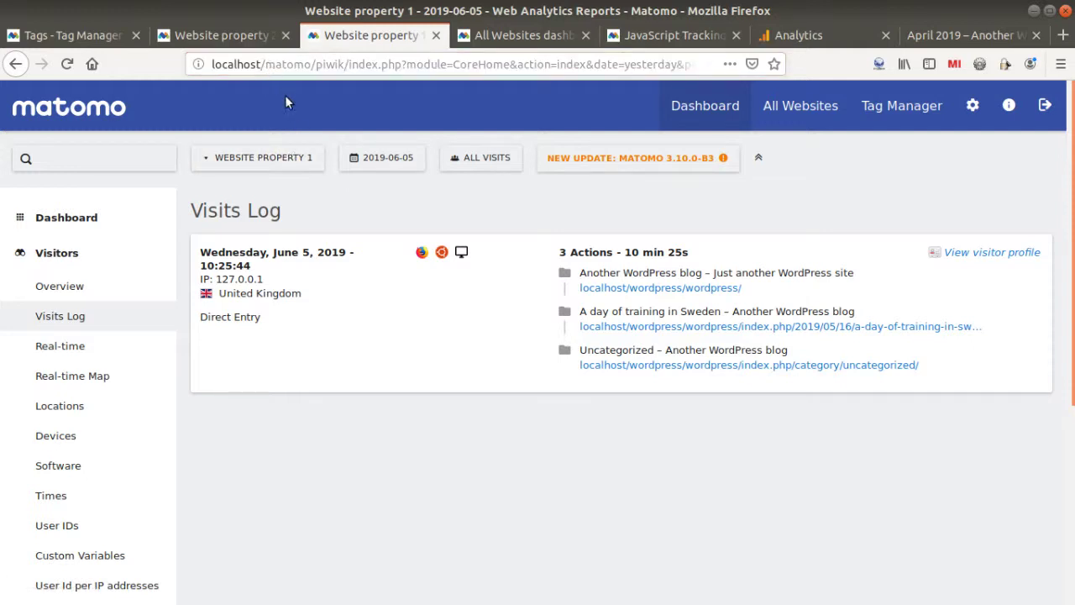
- Reload the Visits Logs of Website property 1 and Website property 2, then open administration settings
left_click(67, 64)
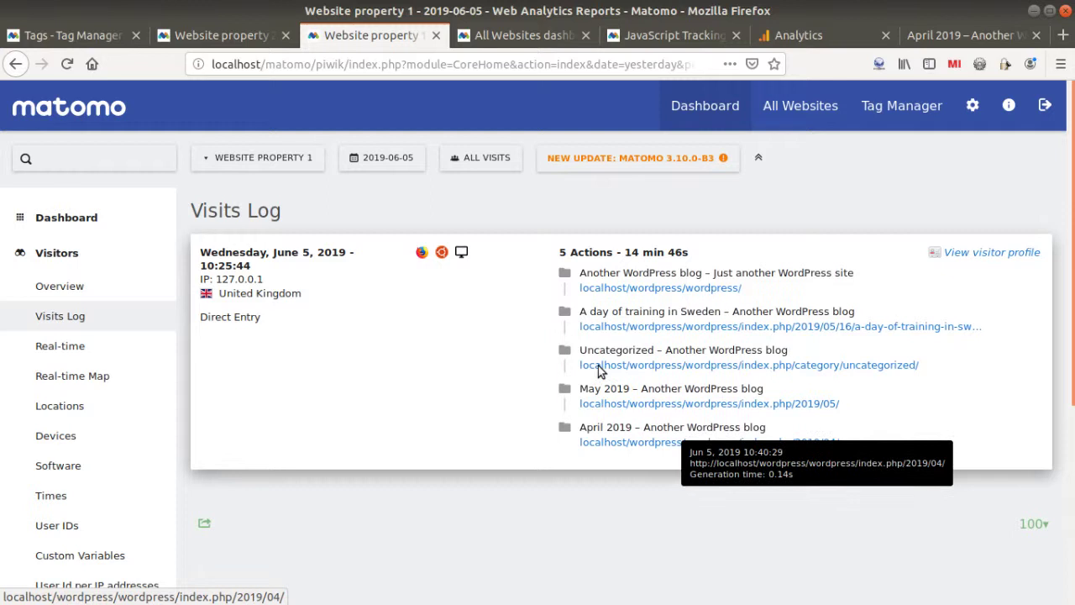
left_click(237, 27)
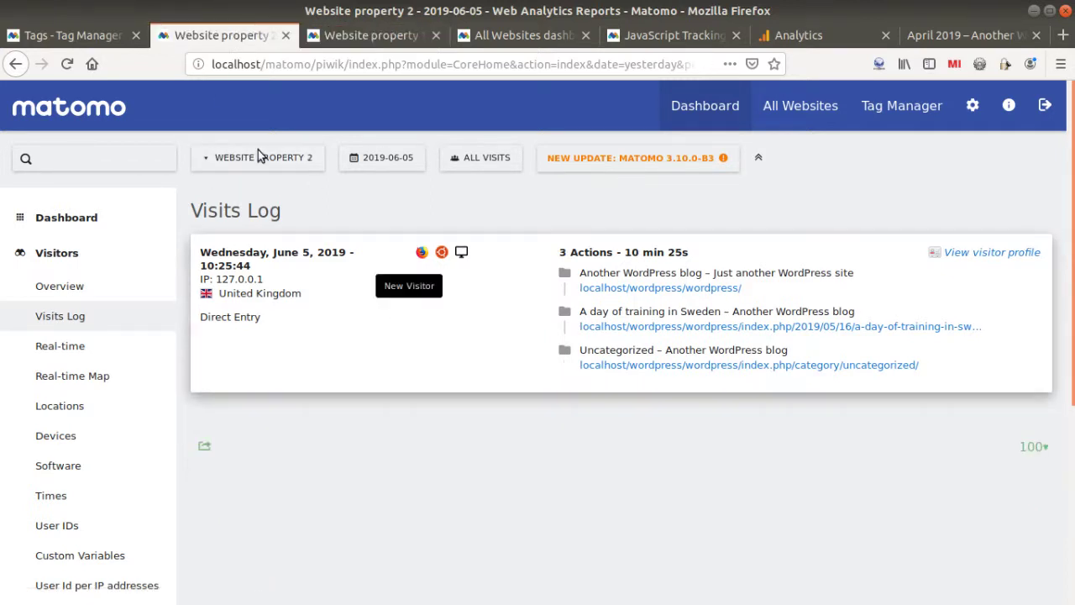
left_click(68, 65)
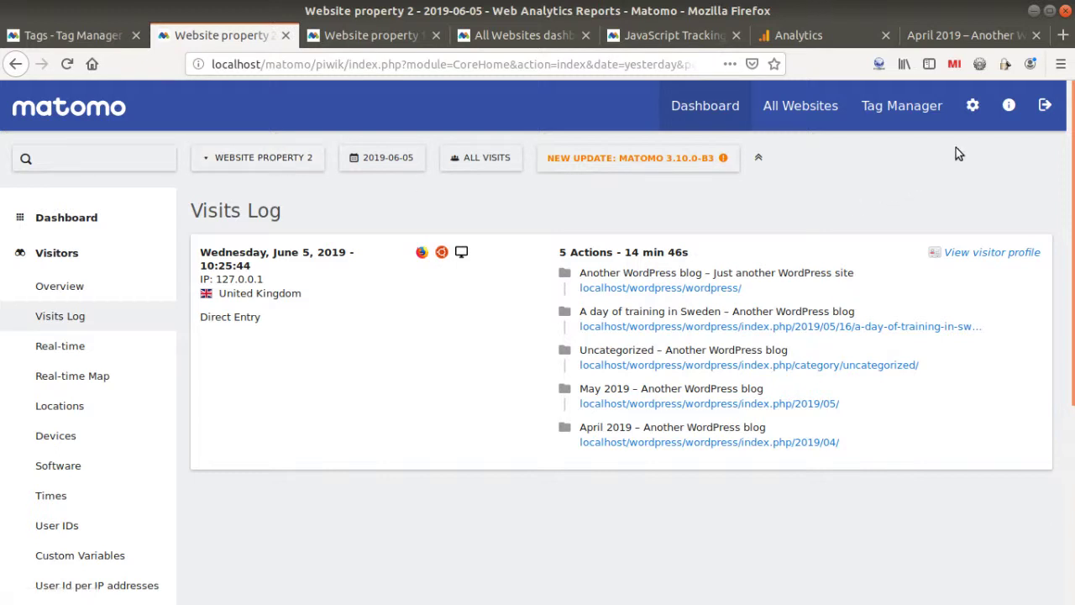
left_click(983, 116)
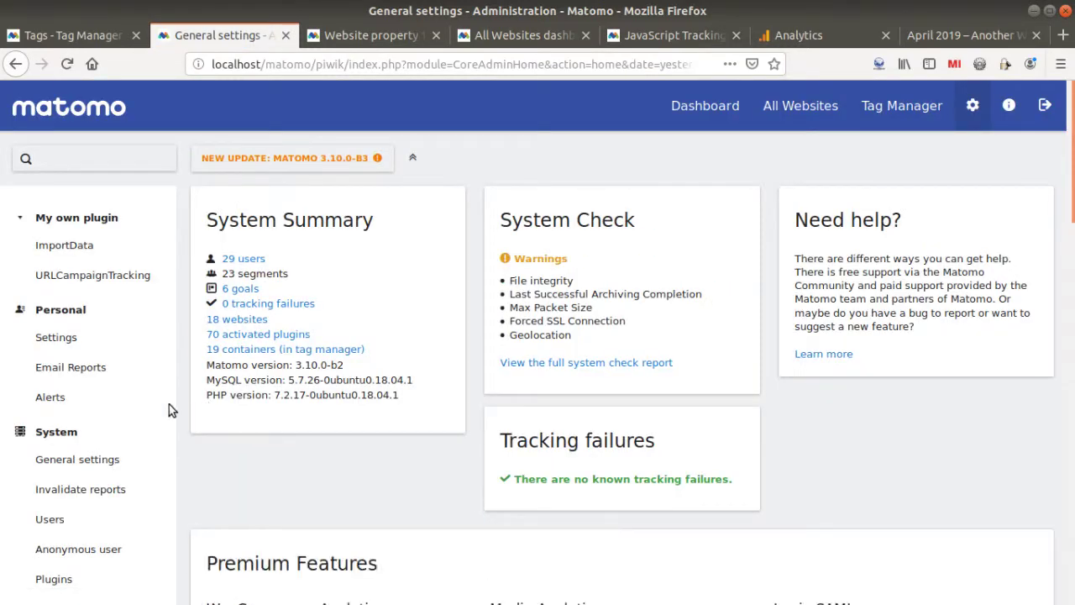
- Open the Measurables > Manage list in the Administration area
scroll(154, 405, "down", 2)
scroll(155, 399, "down", 3)
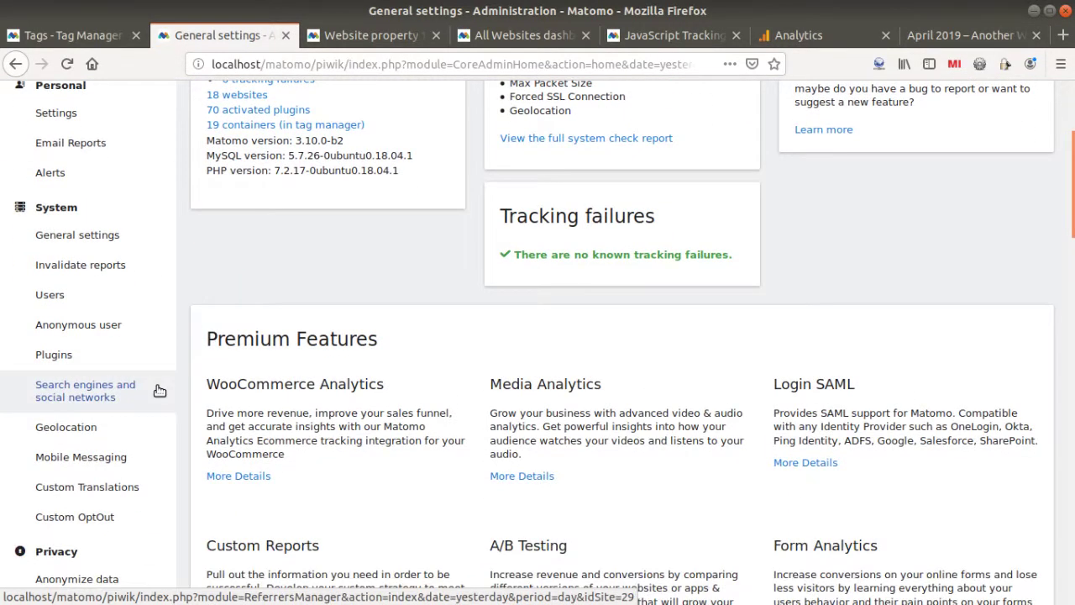
scroll(164, 384, "up", 5)
scroll(135, 252, "down", 7)
scroll(98, 320, "up", 5)
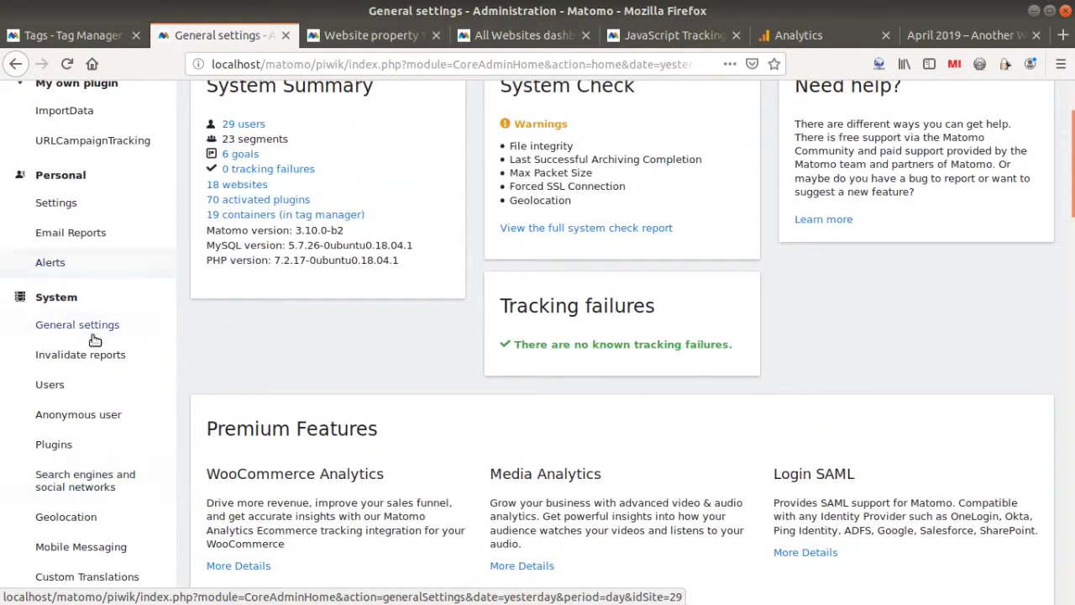
scroll(96, 328, "down", 5)
scroll(112, 307, "down", 8)
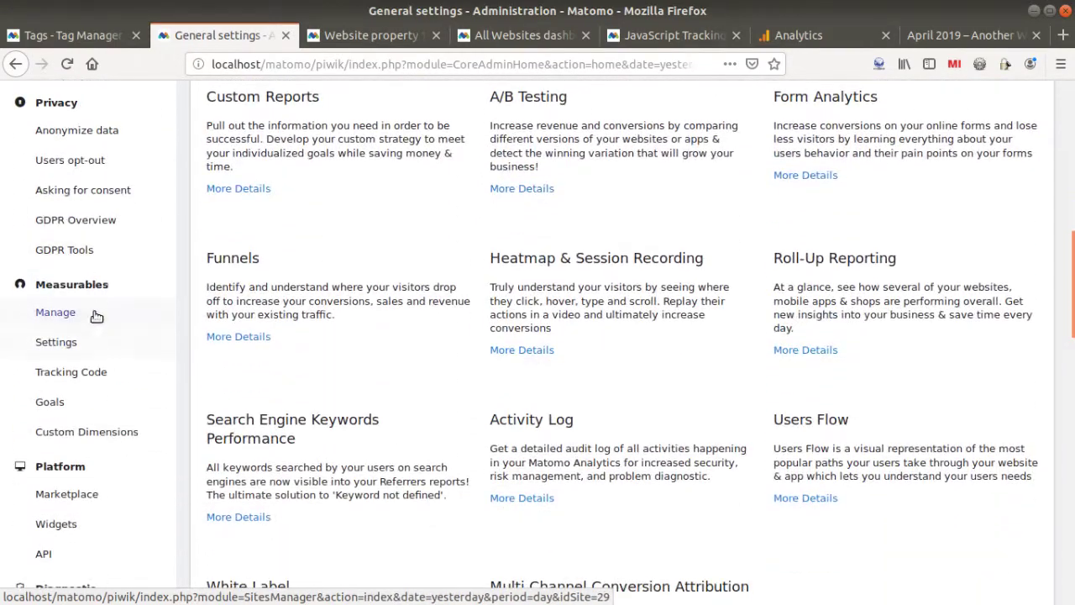
left_click(56, 313)
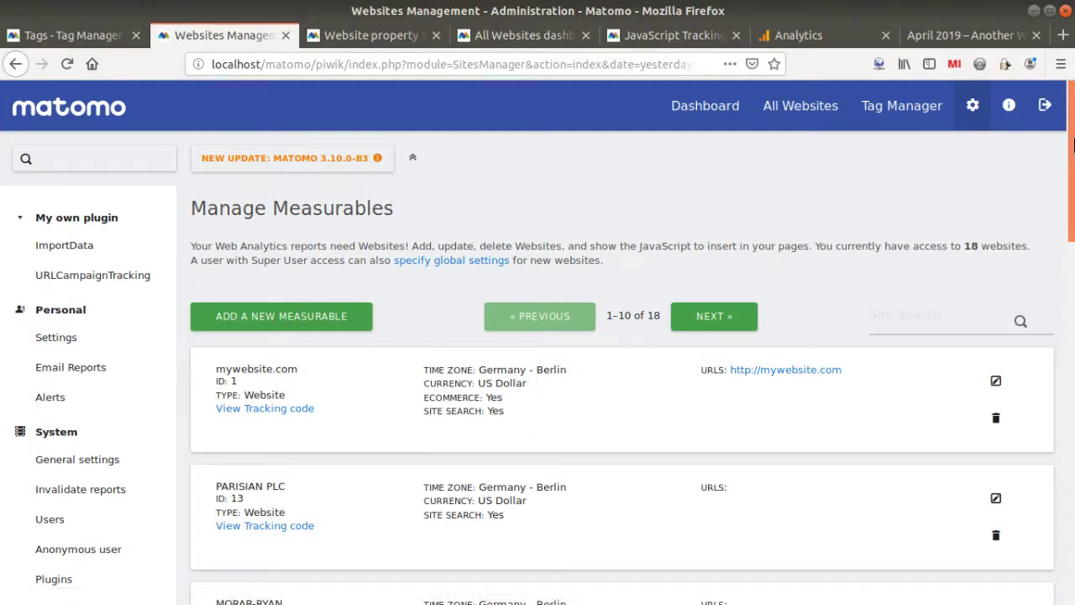
- Go to the next page of measurables and open Website property 2 (ID 29) for editing
scroll(704, 420, "down", 15)
scroll(245, 339, "up", 10)
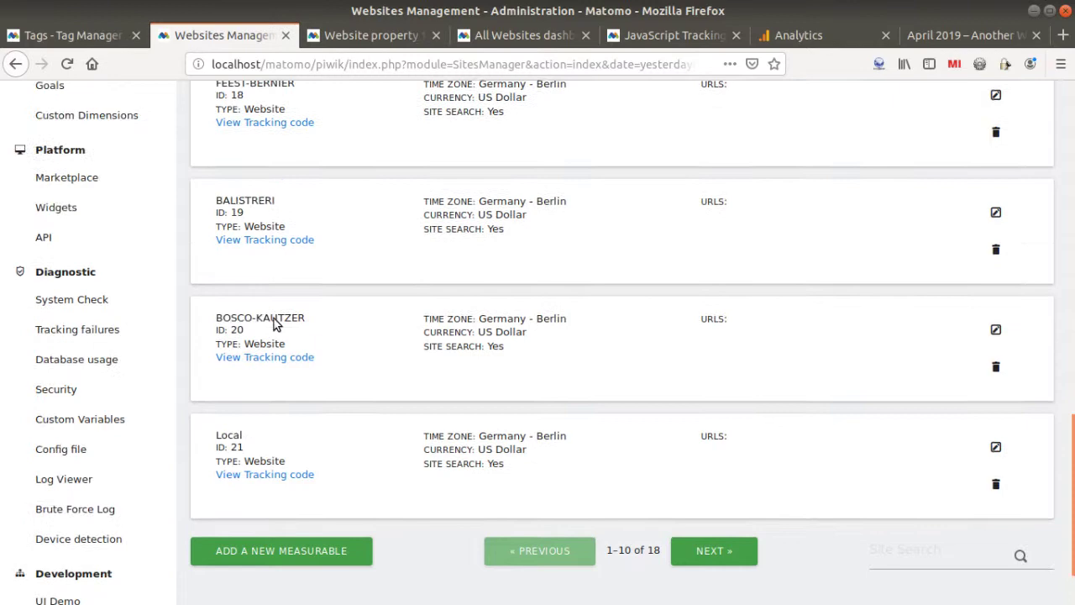
scroll(395, 360, "down", 10)
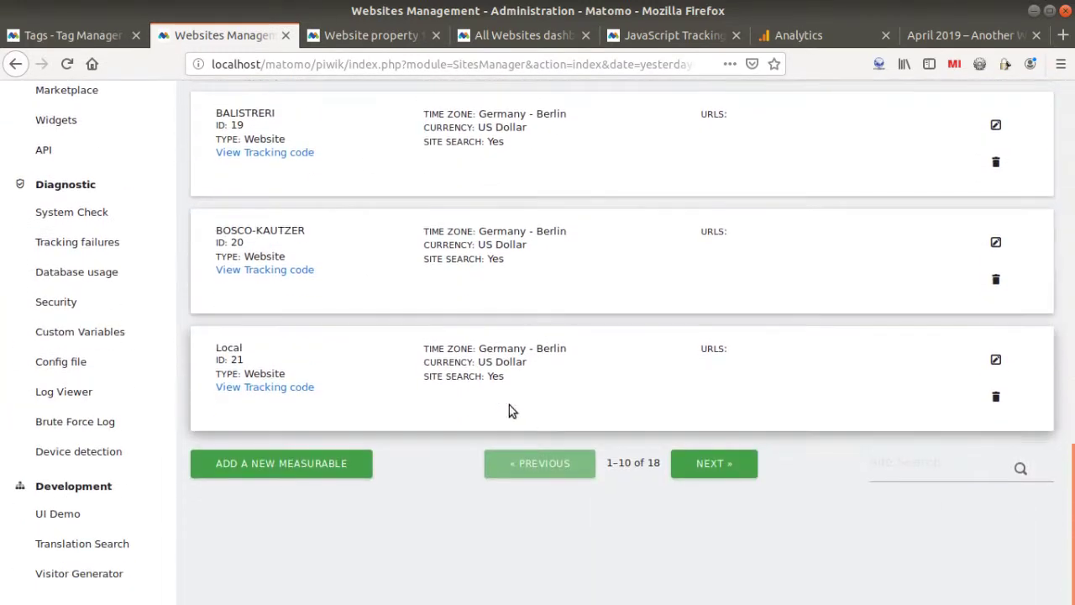
left_click(689, 467)
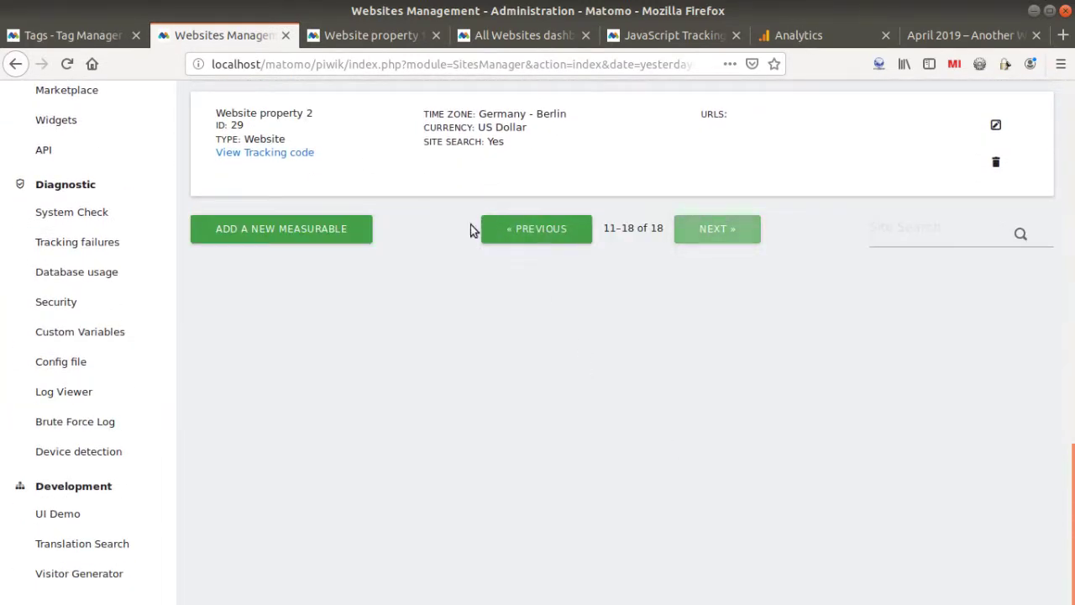
scroll(351, 211, "up", 3)
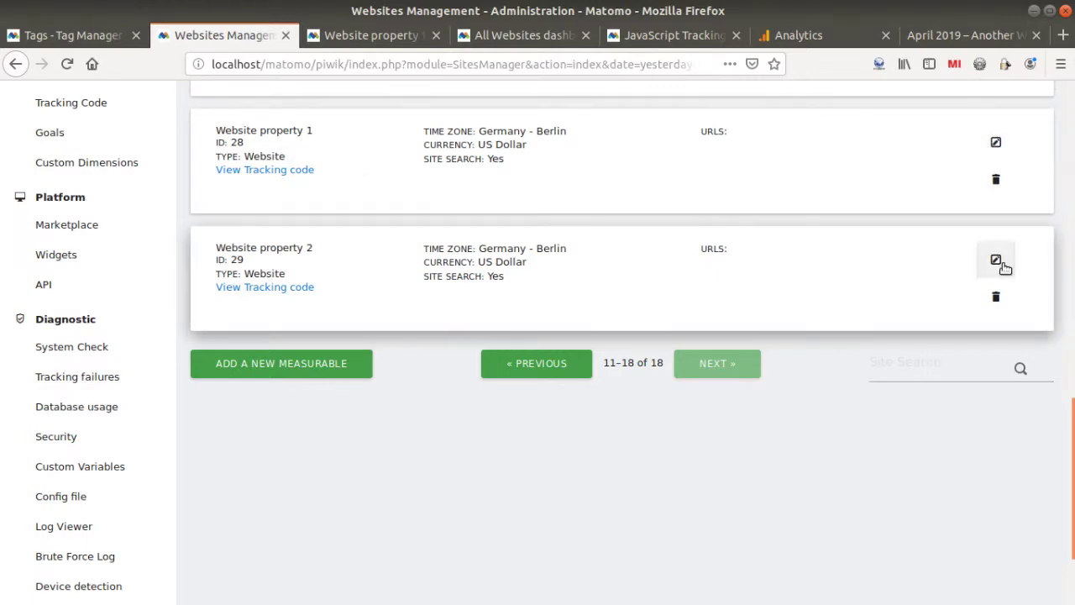
left_click(999, 263)
- Finish entering the excluded IP for Website property 2 and attempt to save
scroll(672, 303, "down", 10)
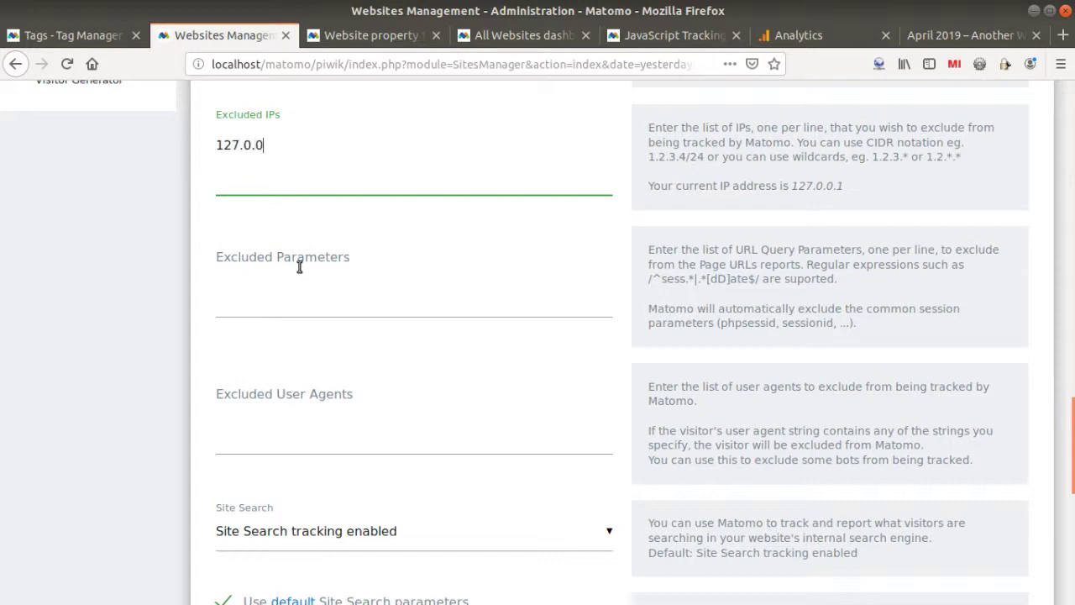
type(".1")
scroll(921, 539, "down", 10)
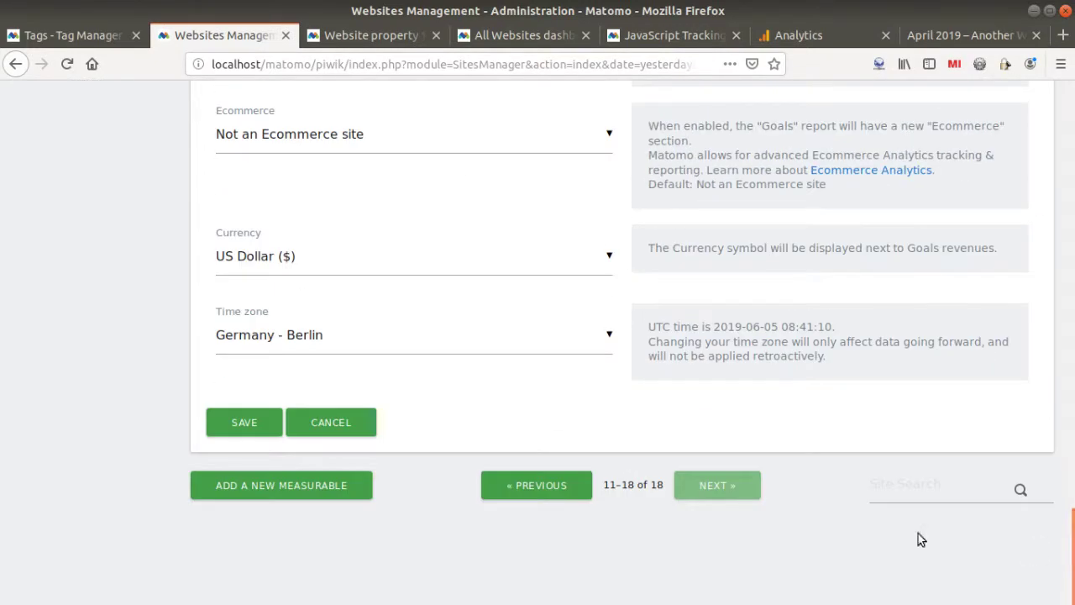
left_click(248, 424)
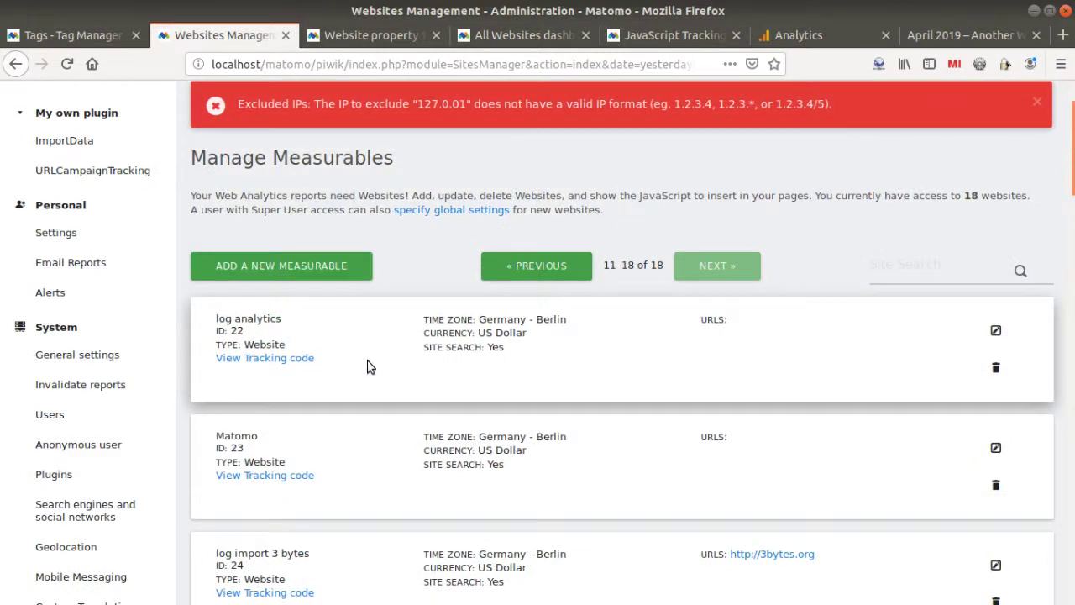
- Correct the invalid excluded IP to 127.0.0.1 and save Website property 2 again
left_click_drag(451, 104, 729, 84)
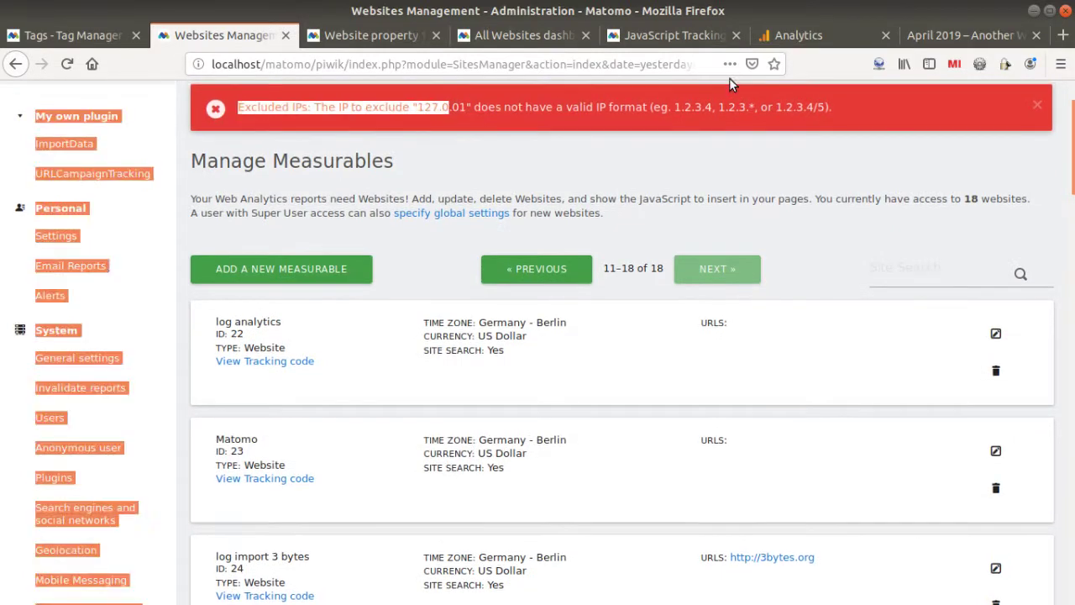
left_click_drag(1074, 168, 1029, 428)
left_click(266, 226)
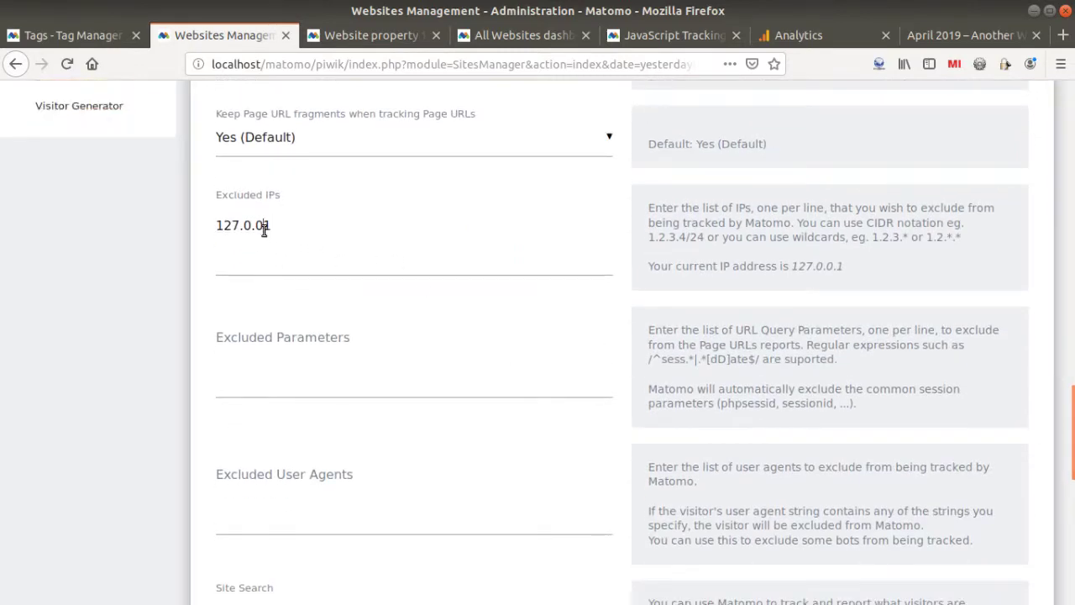
type(".1")
scroll(1073, 345, "down", 10)
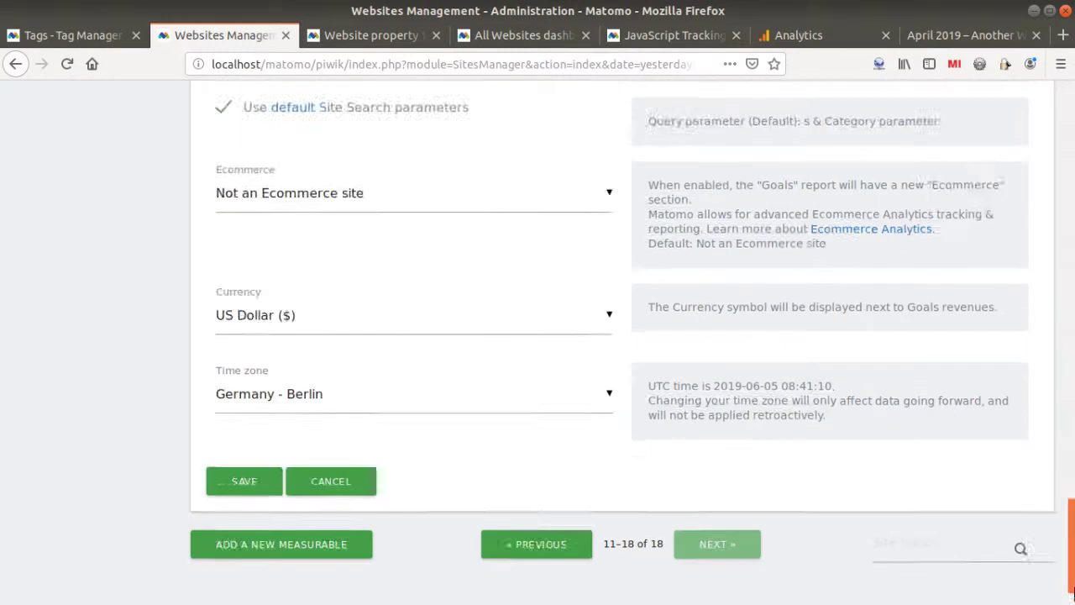
left_click(242, 422)
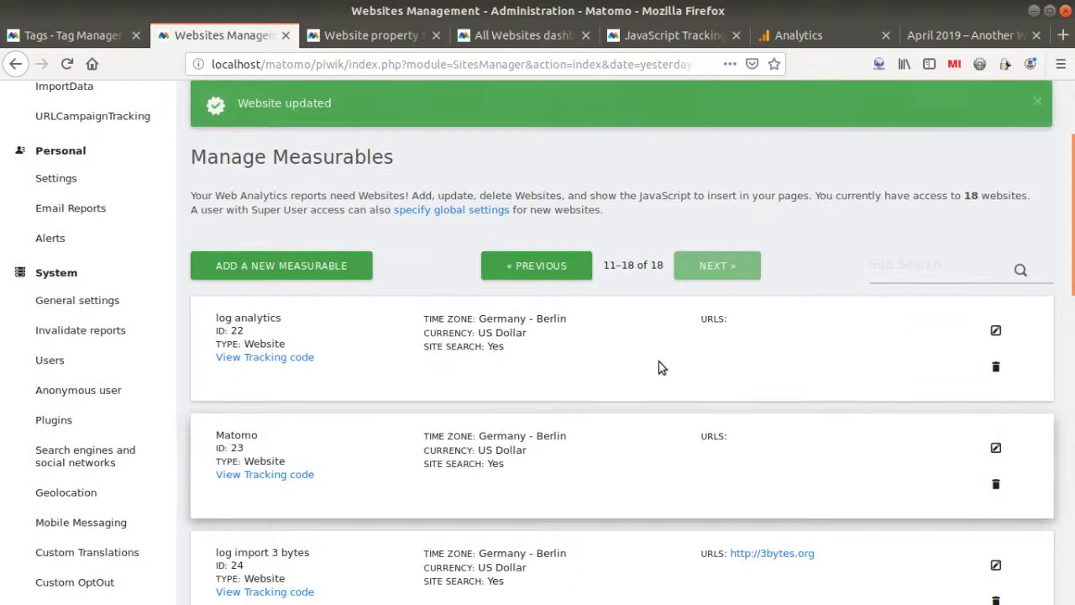
scroll(590, 316, "down", 10)
- Open Website property 1 (ID 28) for editing and select the text in its Name field
scroll(591, 317, "up", 1)
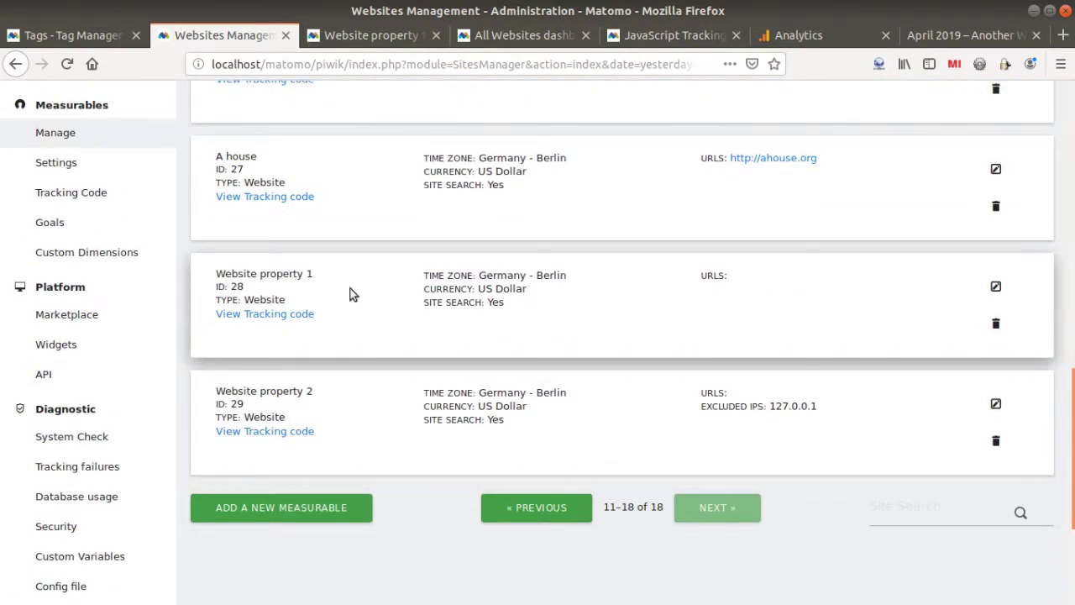
left_click(996, 286)
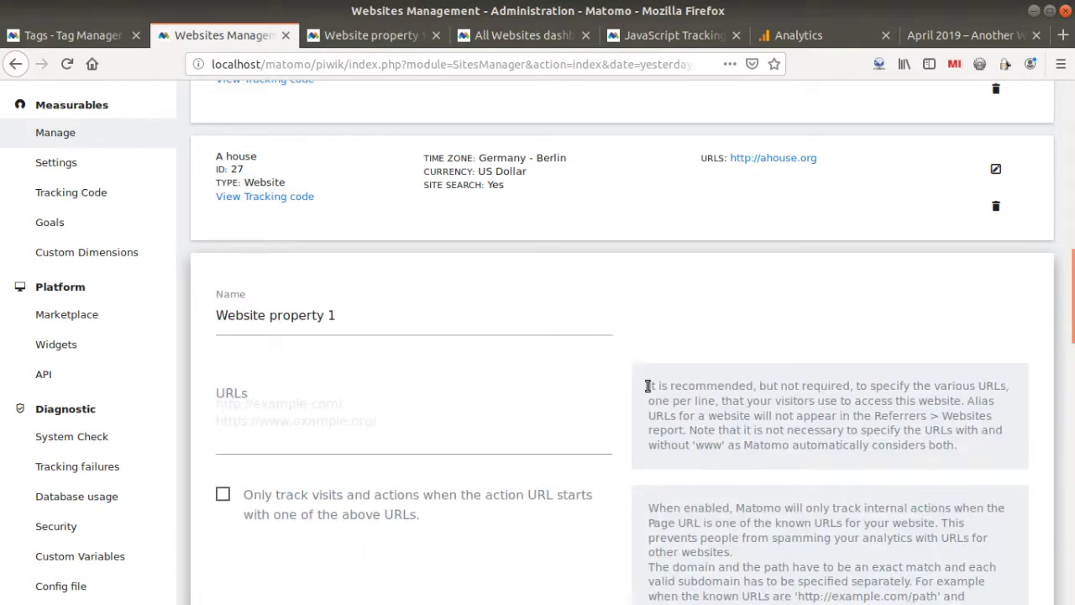
scroll(658, 358, "down", 10)
scroll(562, 314, "down", 3)
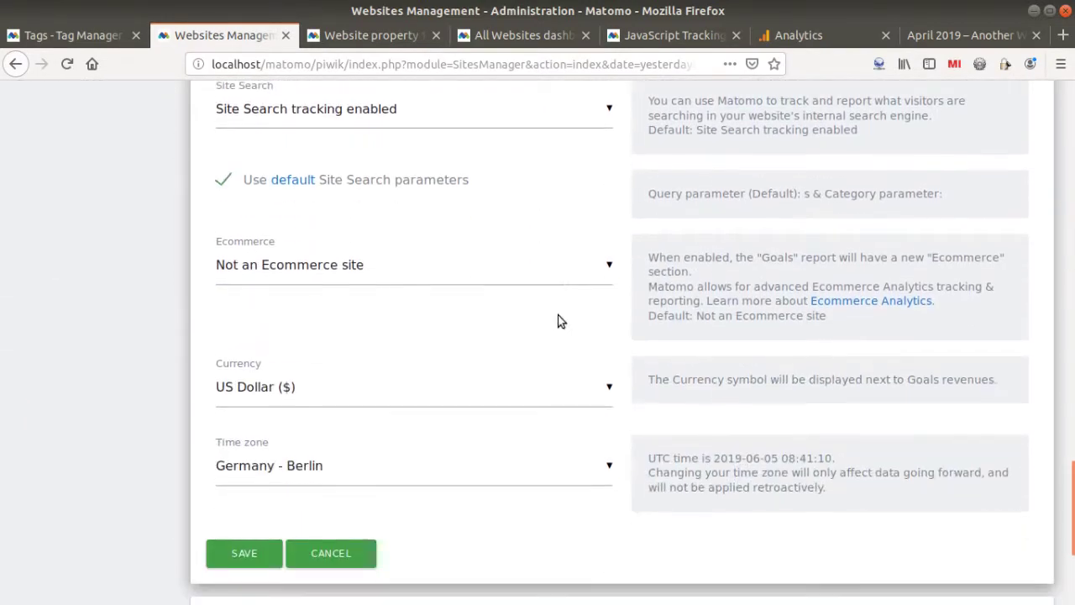
scroll(580, 357, "up", 6)
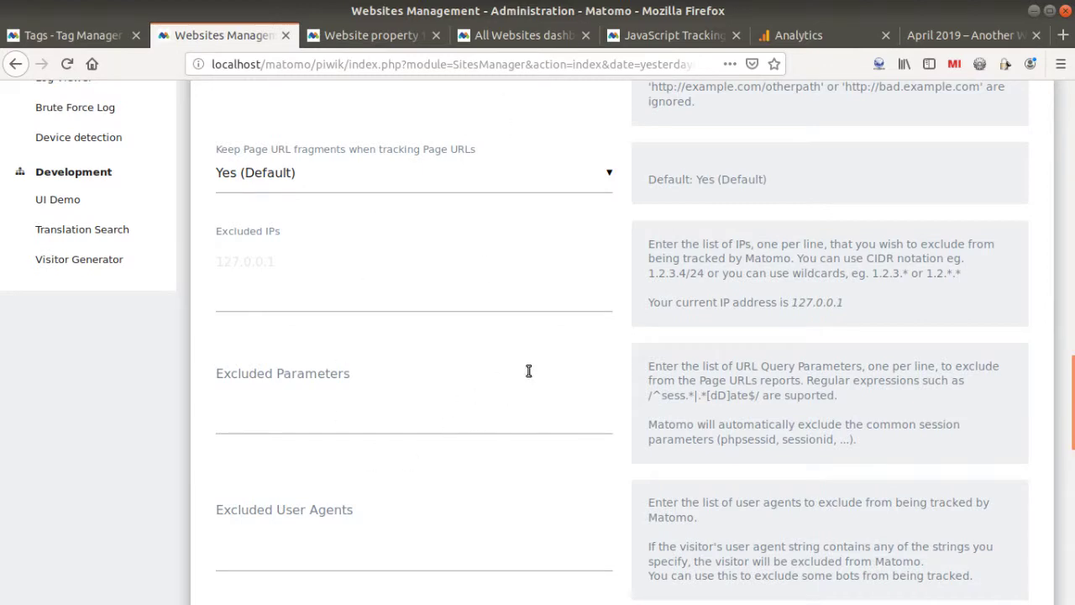
scroll(638, 416, "up", 3)
scroll(422, 373, "up", 6)
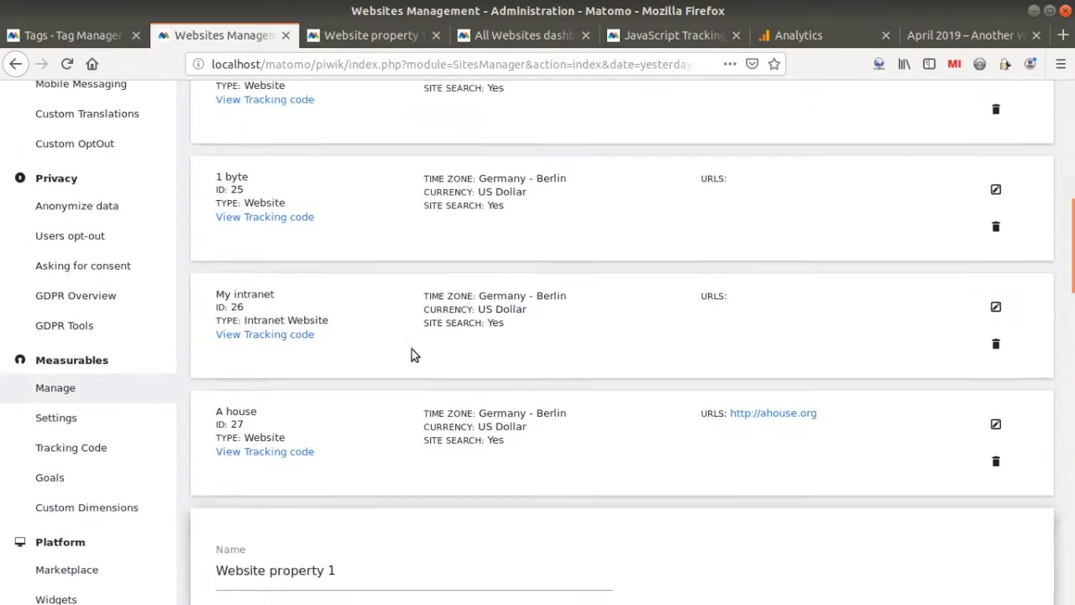
scroll(412, 355, "down", 3)
left_click_drag(332, 360, 224, 363)
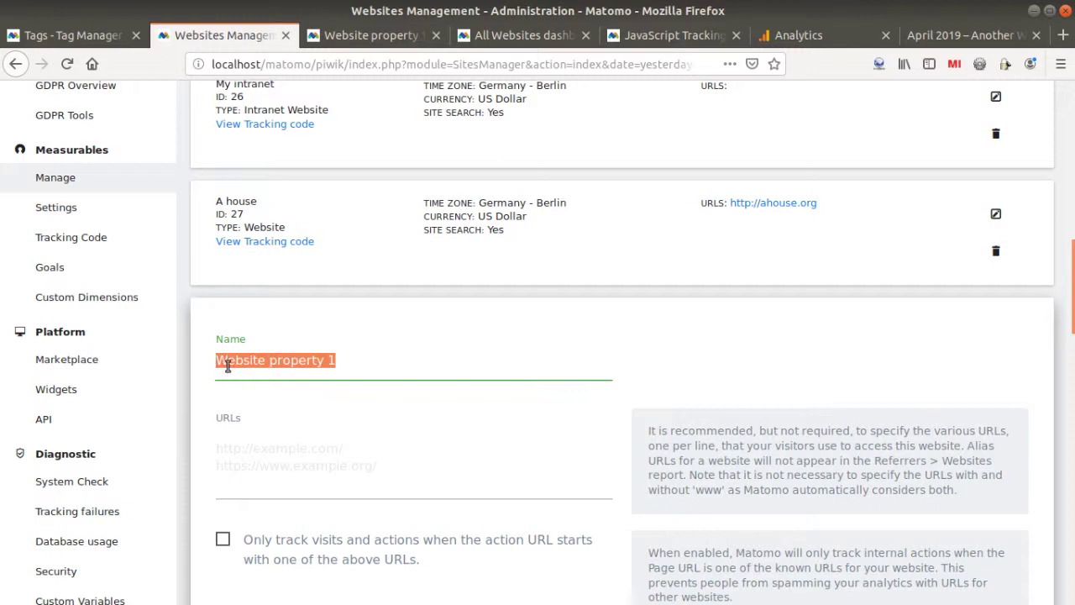